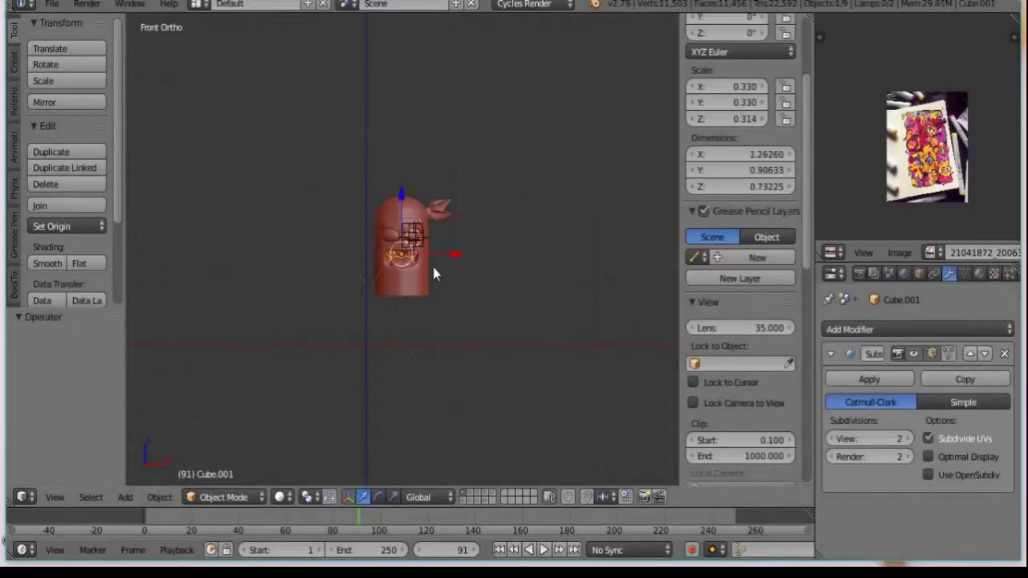
Step: Orbit to check the unwrapped monster face parts, then return to Object Mode
{"action": "middle_click_drag", "start_coordinate": [423, 276], "coordinate": [433, 165]}
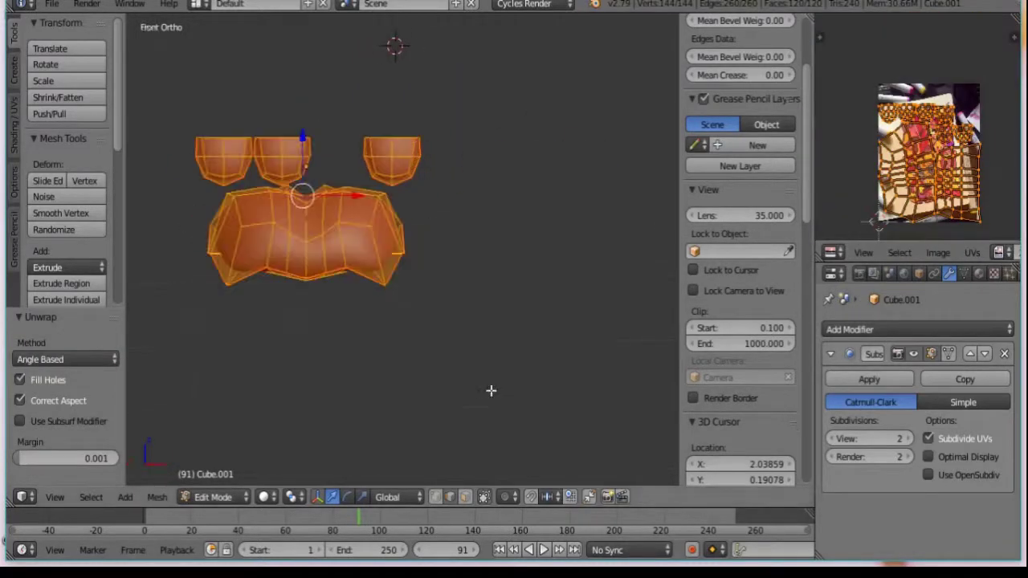
{"action": "key", "text": "Tab"}
{"action": "scroll", "coordinate": [842, 50], "scroll_direction": "up", "scroll_amount": 4}
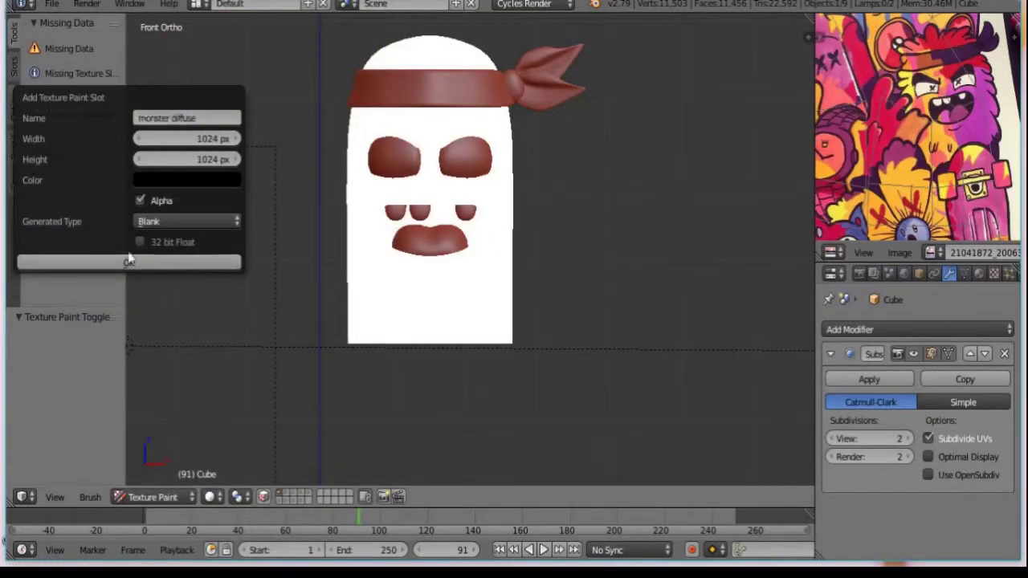
Step: Create the 1024 px monster diffuse paint texture and pick a new brush colour
{"action": "left_click", "coordinate": [128, 259]}
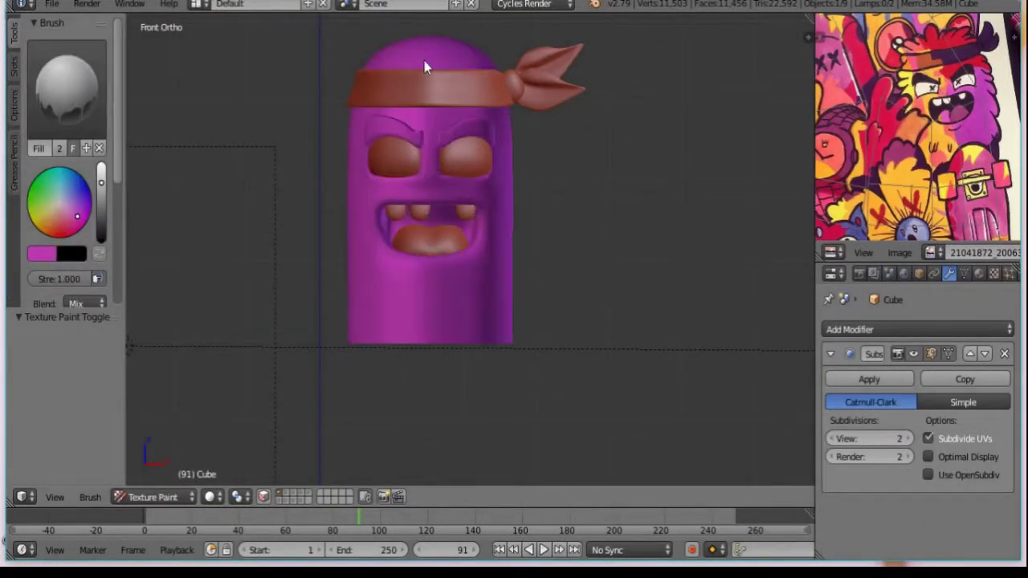
{"action": "scroll", "coordinate": [121, 156], "scroll_direction": "down", "scroll_amount": 5}
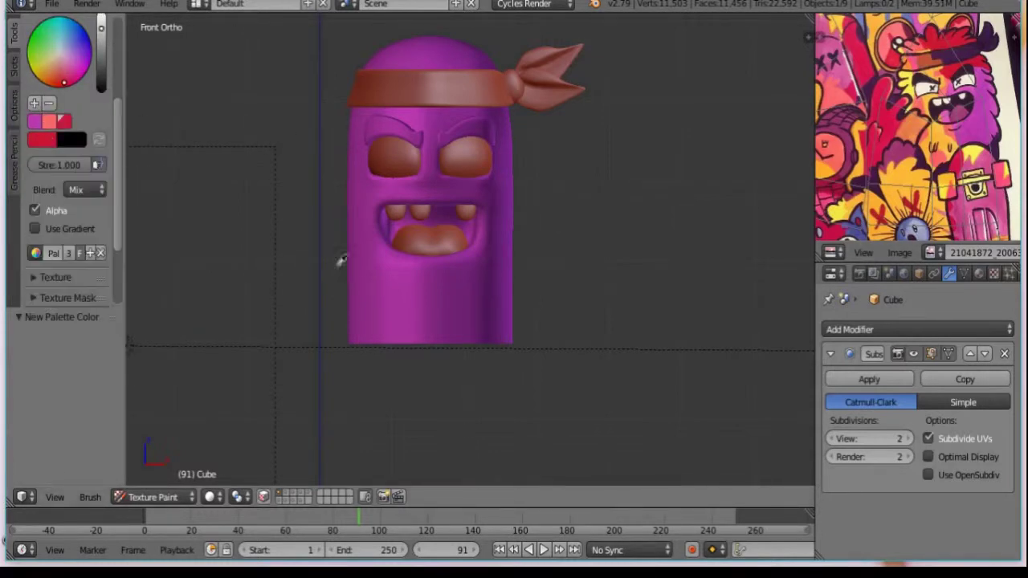
{"action": "left_click", "coordinate": [44, 66]}
{"action": "left_click", "coordinate": [42, 139]}
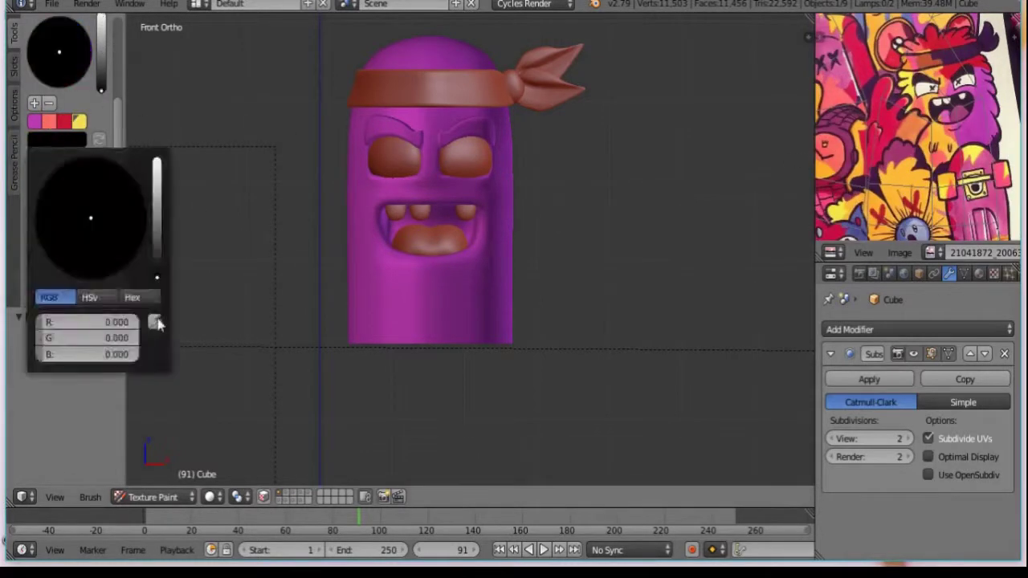
{"action": "key", "text": "Tab"}
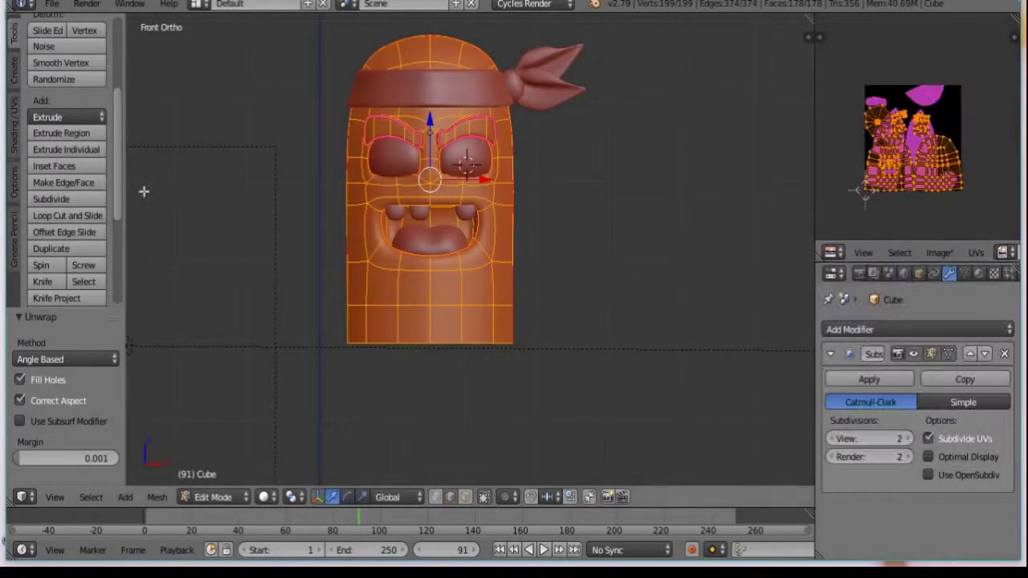
{"action": "key", "text": "Tab"}
Step: Add a black palette swatch, fill the monster body black, and paint a dark lower-right stroke
{"action": "left_click", "coordinate": [34, 103]}
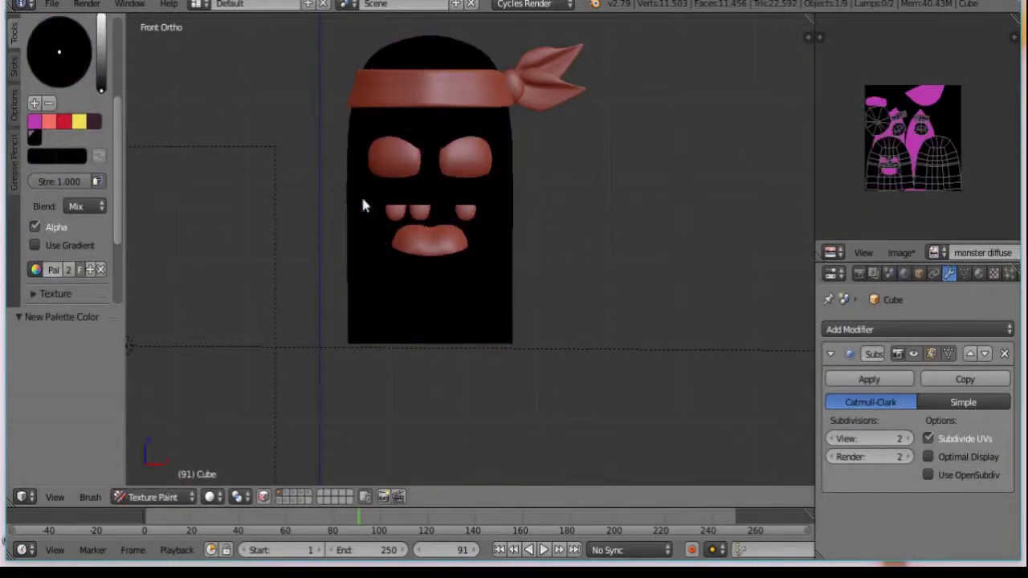
{"action": "left_click", "coordinate": [972, 252]}
{"action": "left_click", "coordinate": [924, 211]}
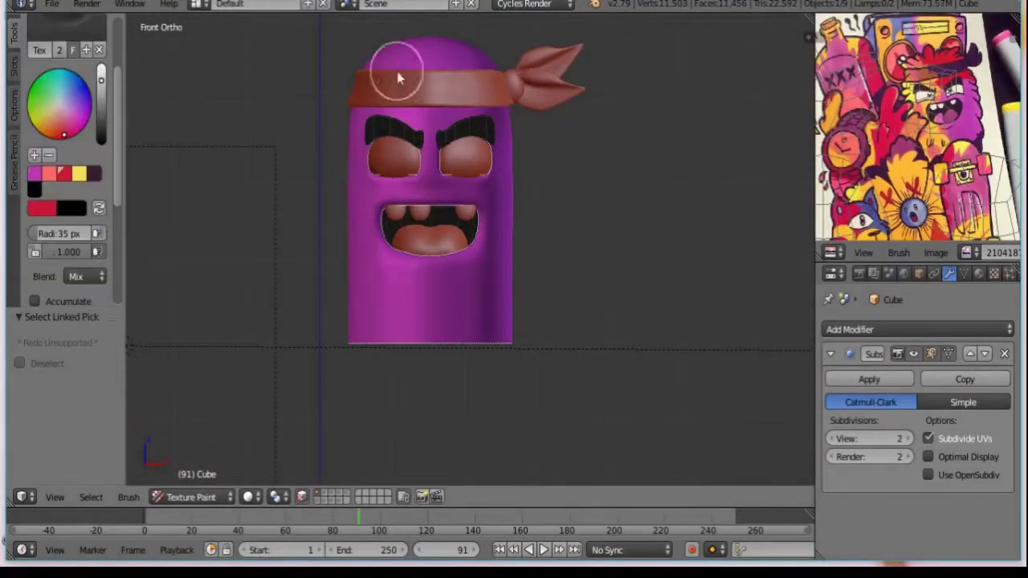
{"action": "left_click_drag", "start_coordinate": [462, 269], "coordinate": [492, 307]}
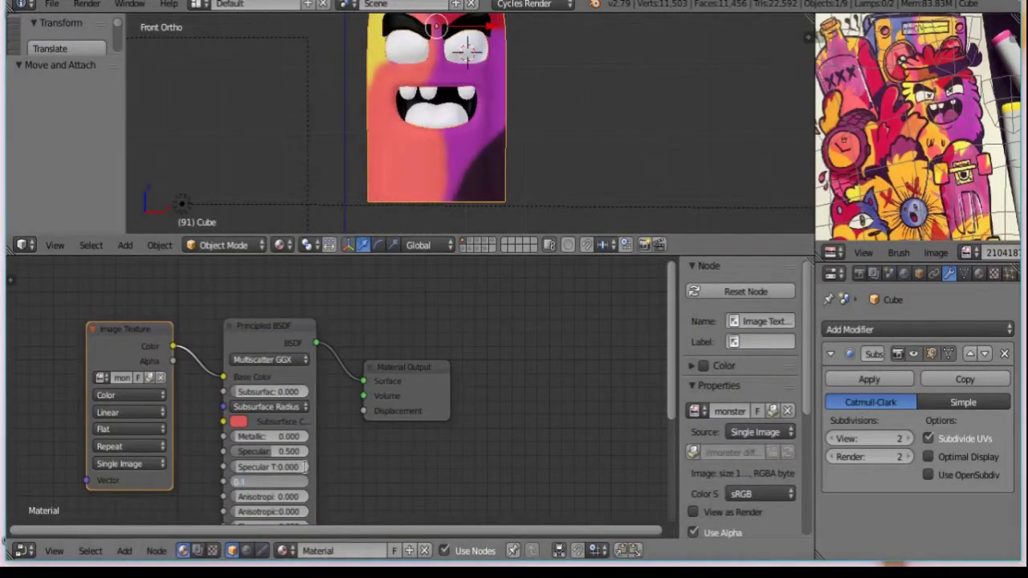
Step: Fit the material nodes in view and switch viewport shading to show the painted texture
{"action": "key", "text": "Home"}
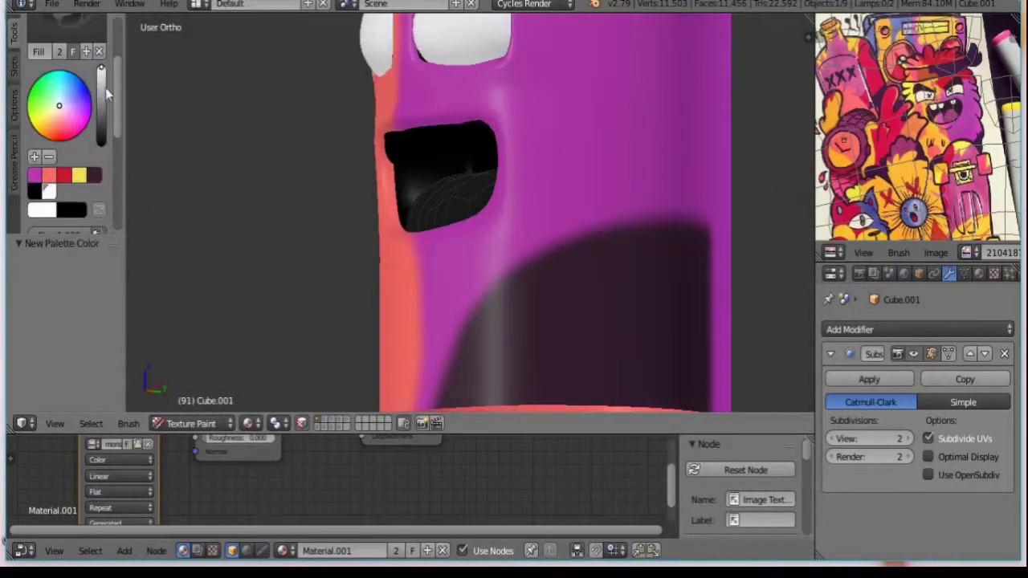
{"action": "left_click", "coordinate": [252, 423]}
{"action": "left_click", "coordinate": [277, 351]}
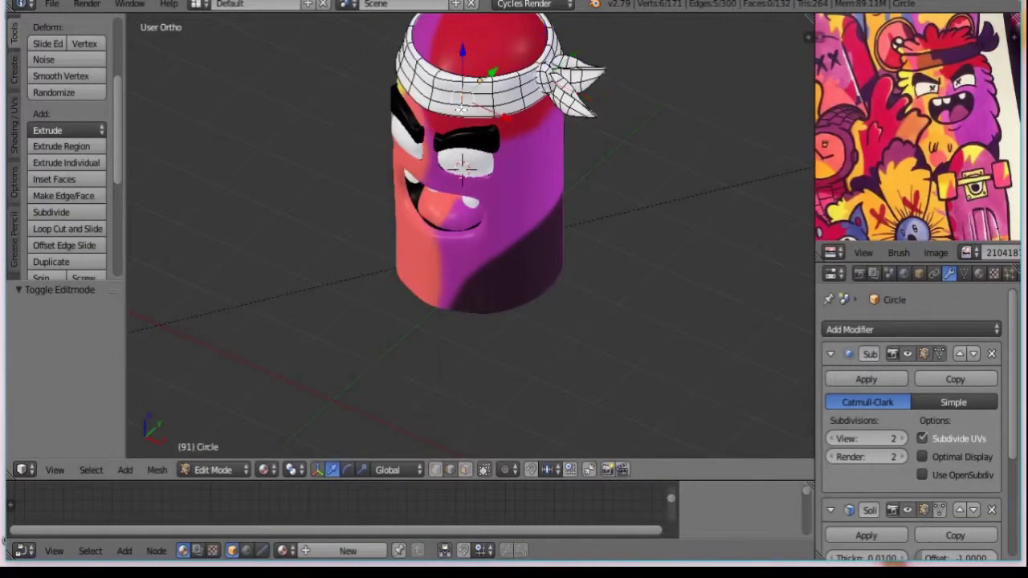
Step: Mark seams on the headband and orbit around it
{"action": "key", "text": "ctrl+e"}
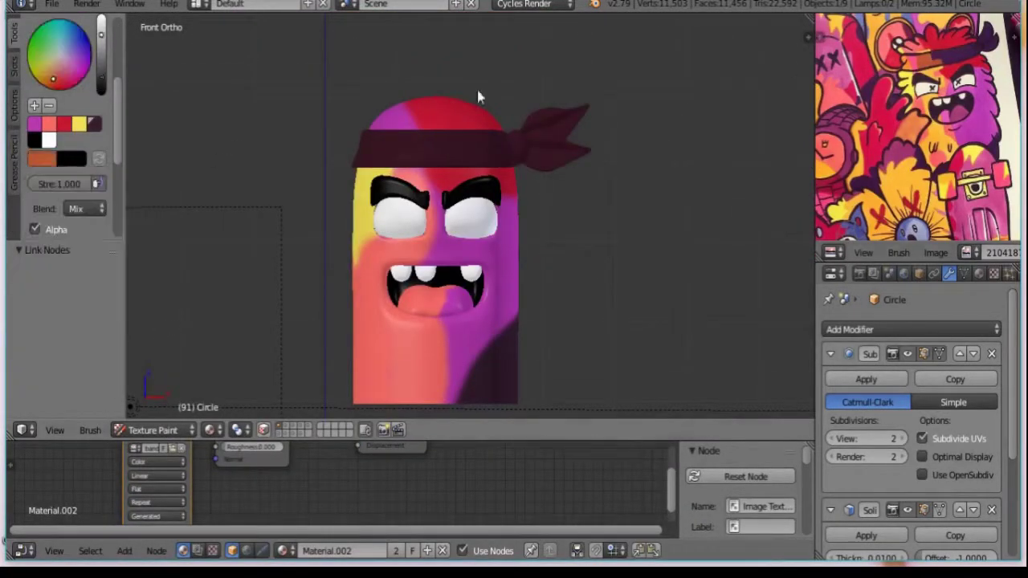
{"action": "scroll", "coordinate": [443, 316], "scroll_direction": "up", "scroll_amount": 6}
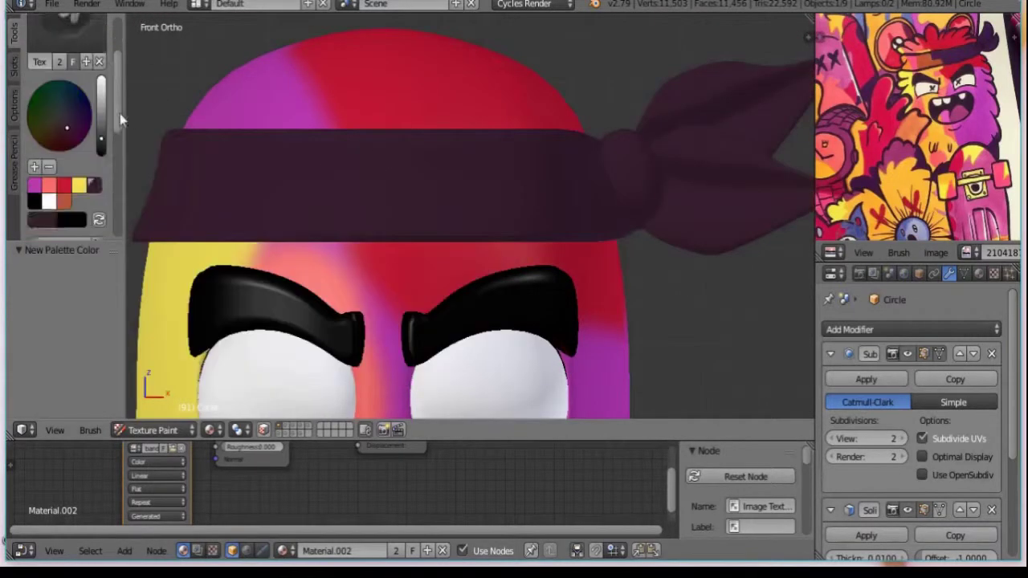
{"action": "mouse_move", "coordinate": [120, 120]}
{"action": "left_mouse_down"}
{"action": "mouse_move", "coordinate": [253, 233]}
{"action": "mouse_move", "coordinate": [254, 131]}
{"action": "left_mouse_up"}
{"action": "middle_click_drag", "start_coordinate": [201, 177], "coordinate": [321, 241]}
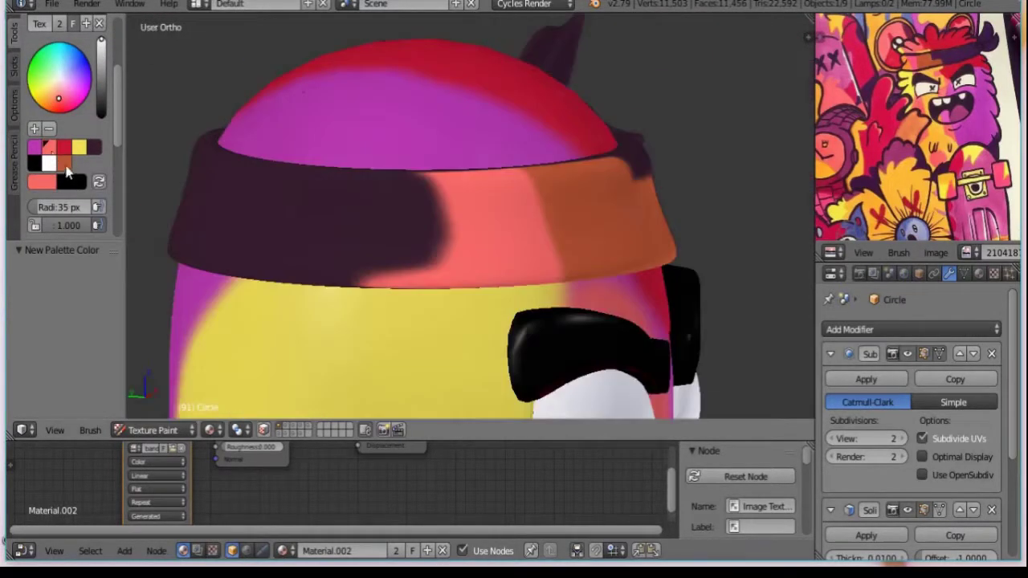
Step: Paint the headband's left part orange and pack its texture into the file
{"action": "left_click_drag", "start_coordinate": [345, 233], "coordinate": [408, 271]}
{"action": "middle_click_drag", "start_coordinate": [408, 271], "coordinate": [230, 149]}
{"action": "key", "text": "KP_1"}
{"action": "scroll", "coordinate": [530, 374], "scroll_direction": "down", "scroll_amount": 5}
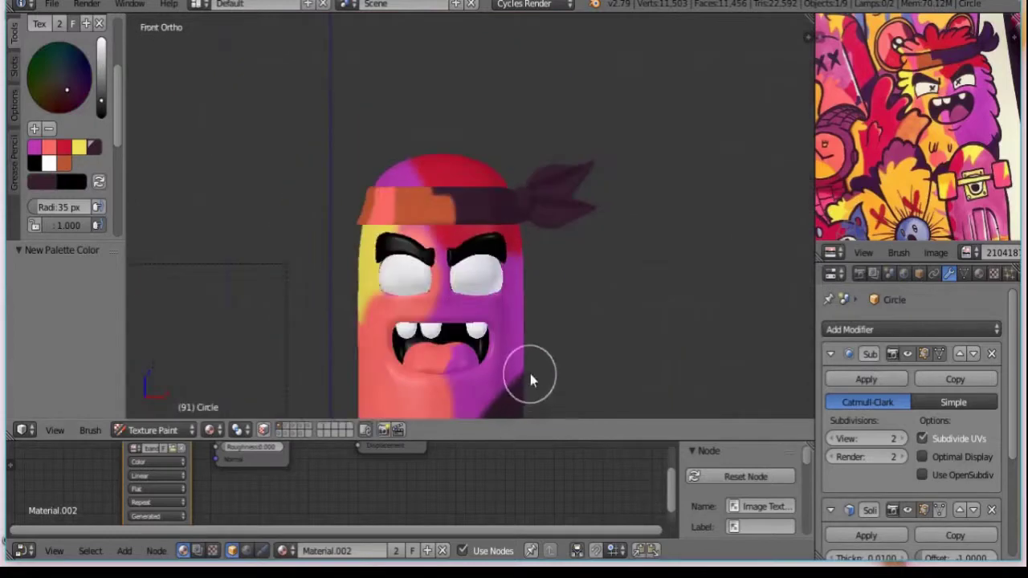
{"action": "scroll", "coordinate": [64, 161], "scroll_direction": "down", "scroll_amount": 2}
{"action": "middle_click_drag", "start_coordinate": [482, 337], "coordinate": [404, 230]}
{"action": "key", "text": "KP_1"}
{"action": "left_click", "coordinate": [936, 252]}
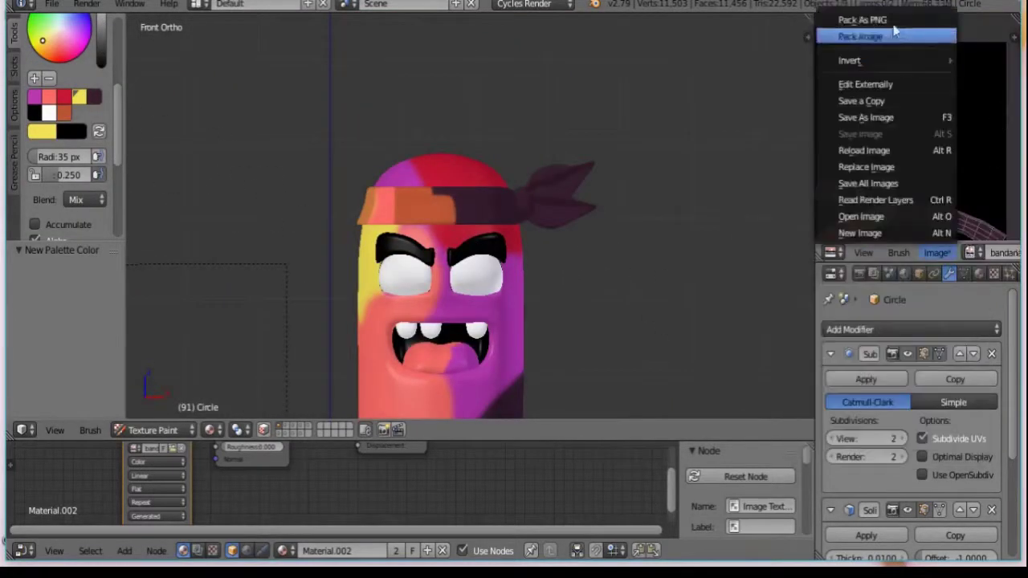
{"action": "left_click", "coordinate": [863, 36]}
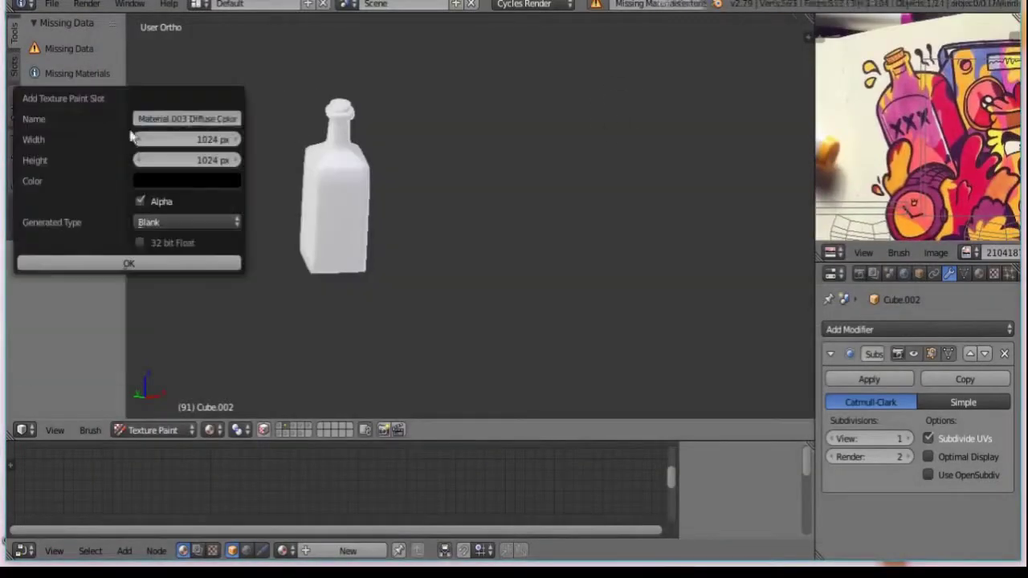
Step: Create the bottle's paint texture and paint its neck and shoulder yellow
{"action": "left_click", "coordinate": [126, 265]}
{"action": "key", "text": "KP_0"}
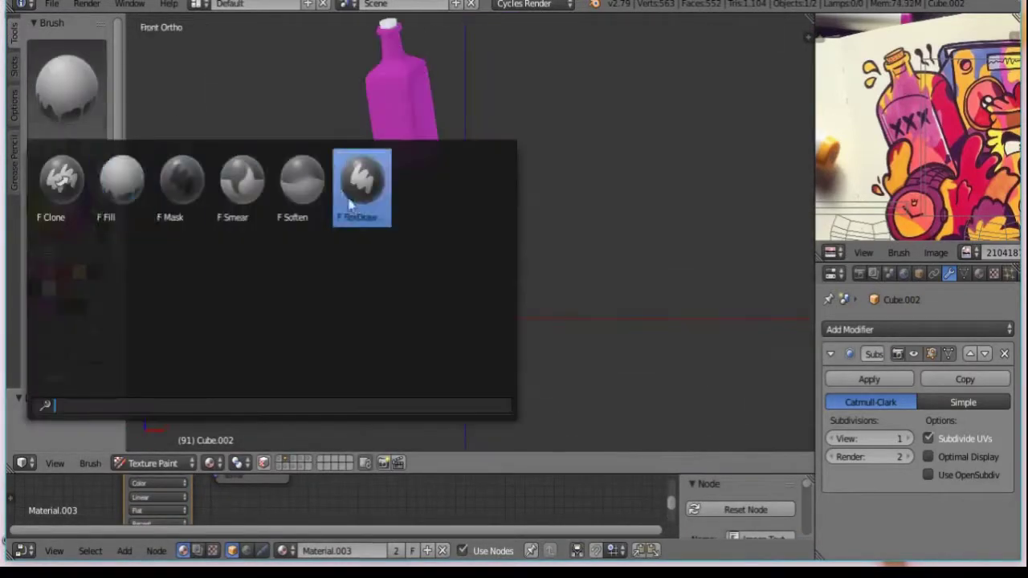
{"action": "left_click_drag", "start_coordinate": [455, 152], "coordinate": [259, 290]}
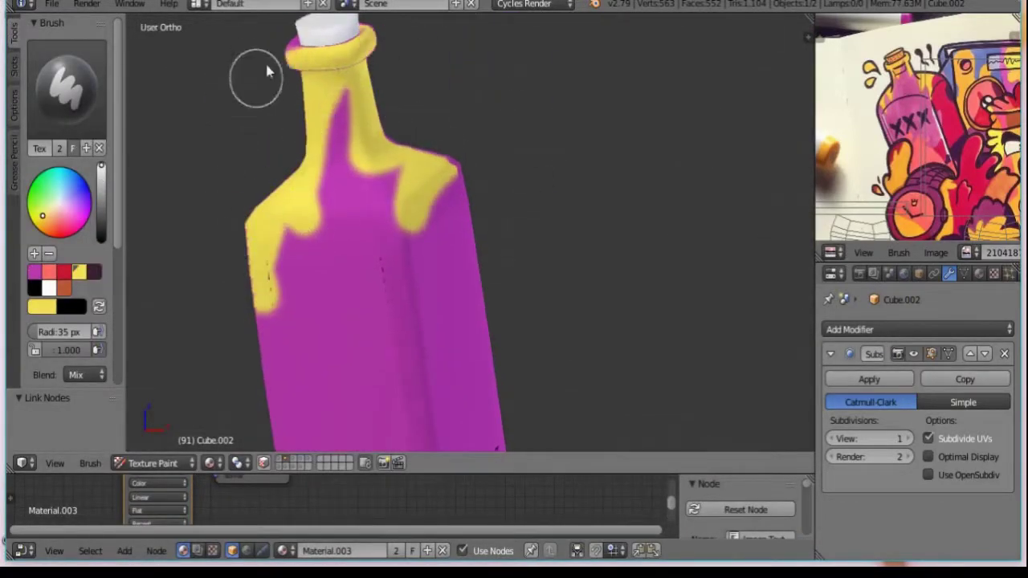
{"action": "middle_click_drag", "start_coordinate": [268, 71], "coordinate": [643, 161]}
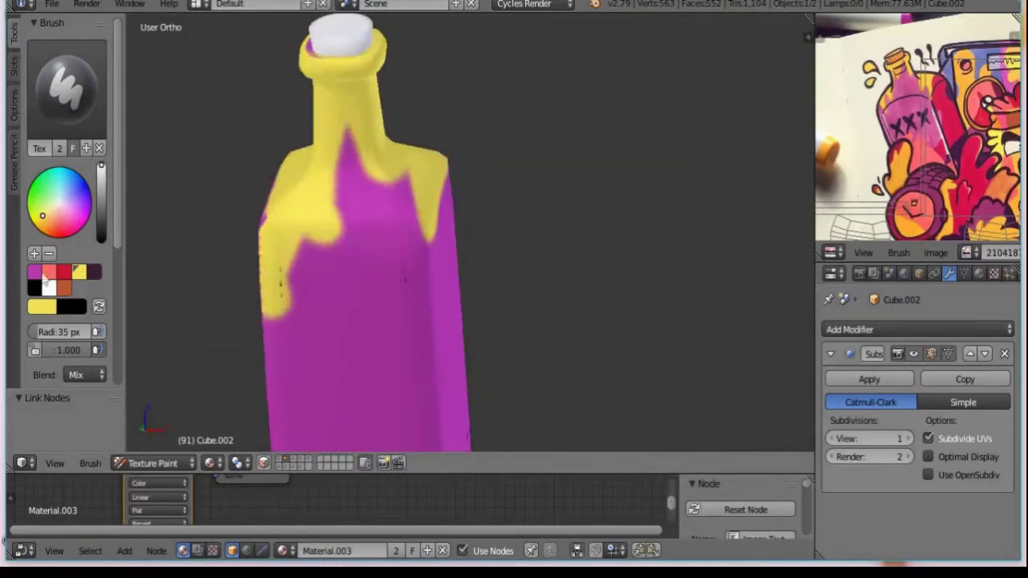
{"action": "middle_click_drag", "start_coordinate": [259, 313], "coordinate": [425, 212]}
Step: Paint red on the bottle's right side and front, plus a salmon hand shape low down
{"action": "left_click_drag", "start_coordinate": [425, 212], "coordinate": [457, 276]}
{"action": "middle_click_drag", "start_coordinate": [458, 276], "coordinate": [486, 305]}
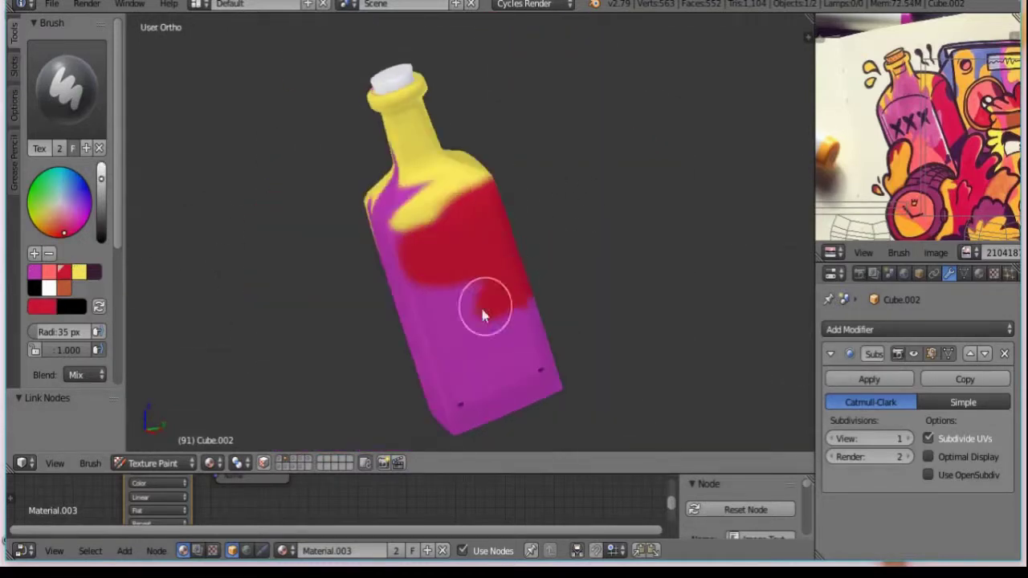
{"action": "left_click_drag", "start_coordinate": [487, 305], "coordinate": [506, 312]}
{"action": "mouse_move", "coordinate": [506, 312]}
{"action": "middle_mouse_down"}
{"action": "mouse_move", "coordinate": [539, 284]}
{"action": "mouse_move", "coordinate": [636, 360]}
{"action": "mouse_move", "coordinate": [398, 438]}
{"action": "middle_mouse_up"}
{"action": "left_click_drag", "start_coordinate": [398, 438], "coordinate": [372, 365]}
Step: Shrink the brush, inspect the bottle's dark back side, and enlarge the node editor
{"action": "key", "text": "bracketleft"}
{"action": "key", "text": "bracketleft"}
{"action": "key", "text": "bracketleft"}
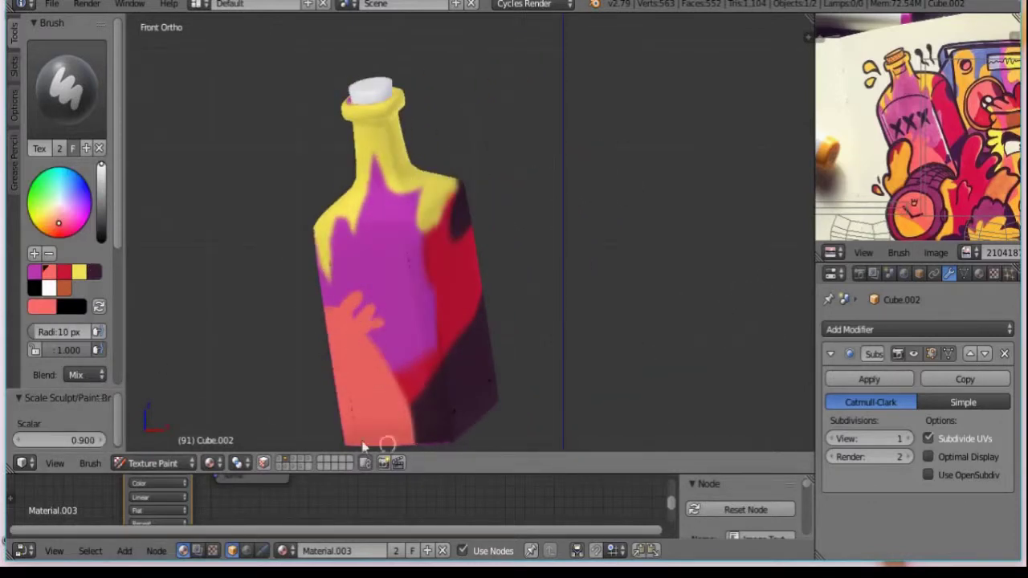
{"action": "middle_click_drag", "start_coordinate": [363, 445], "coordinate": [320, 342]}
{"action": "key", "text": "KP_1"}
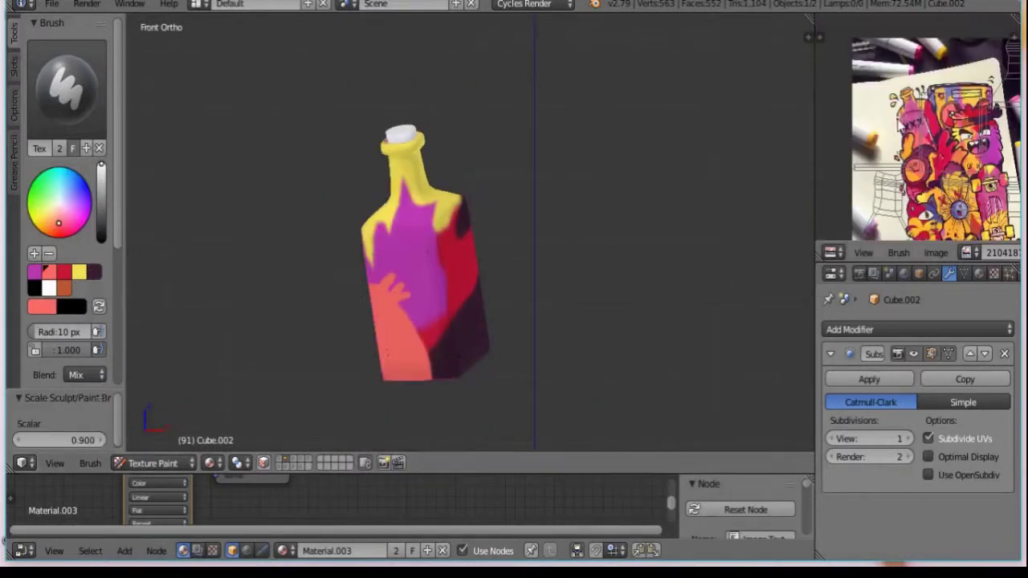
{"action": "left_click_drag", "start_coordinate": [479, 472], "coordinate": [479, 366]}
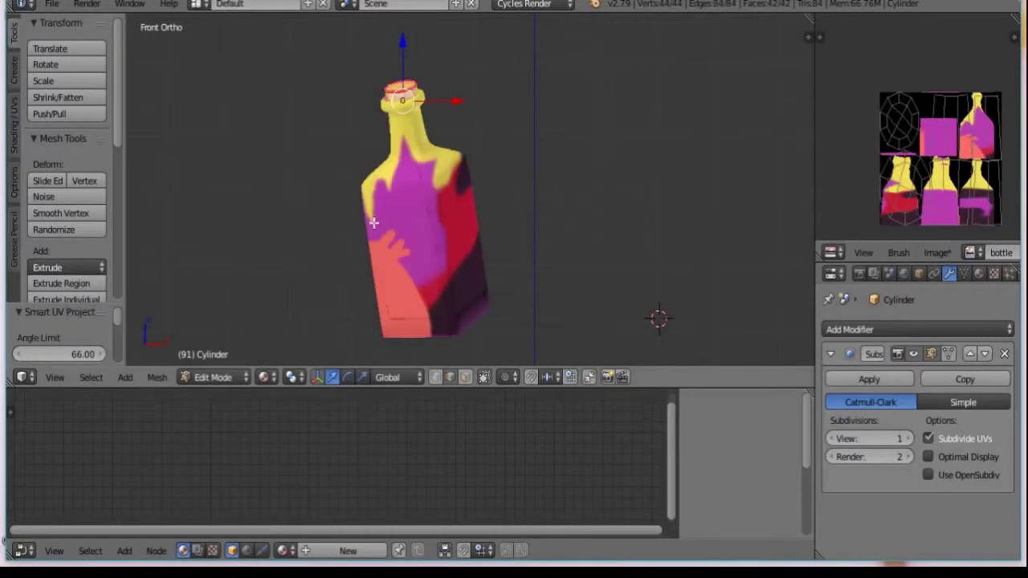
Step: Put the cork into Texture Paint mode and zoom in toward it
{"action": "left_click", "coordinate": [213, 378]}
{"action": "left_click", "coordinate": [225, 266]}
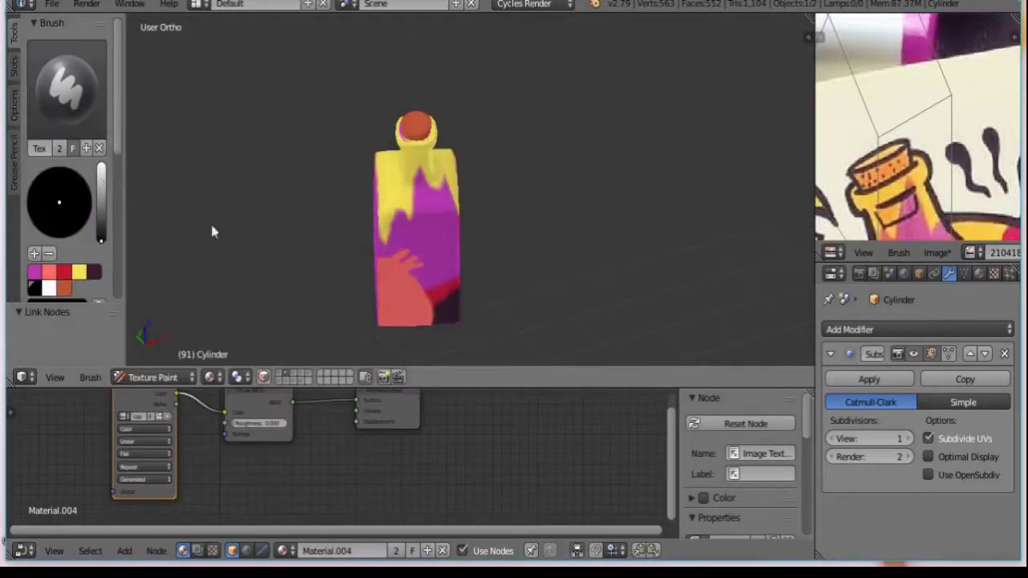
{"action": "mouse_move", "coordinate": [264, 119]}
{"action": "middle_mouse_down"}
{"action": "mouse_move", "coordinate": [328, 147]}
{"action": "mouse_move", "coordinate": [578, 70]}
{"action": "mouse_move", "coordinate": [551, 110]}
{"action": "mouse_move", "coordinate": [257, 315]}
{"action": "middle_mouse_up"}
{"action": "left_click", "coordinate": [236, 377]}
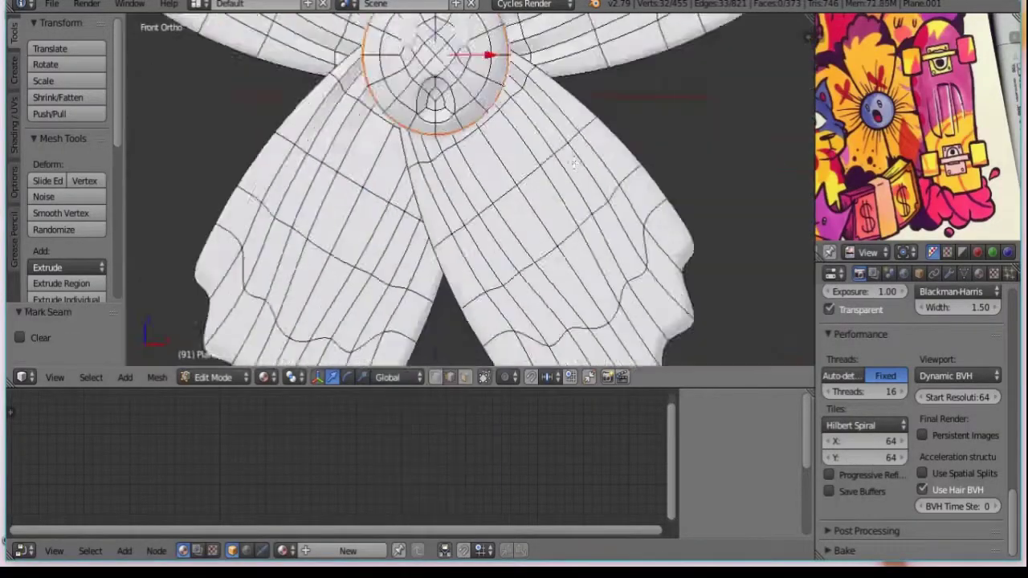
Step: Remove the reference image, switch the flower to Texture Paint, and add a new image texture
{"action": "left_click", "coordinate": [878, 252]}
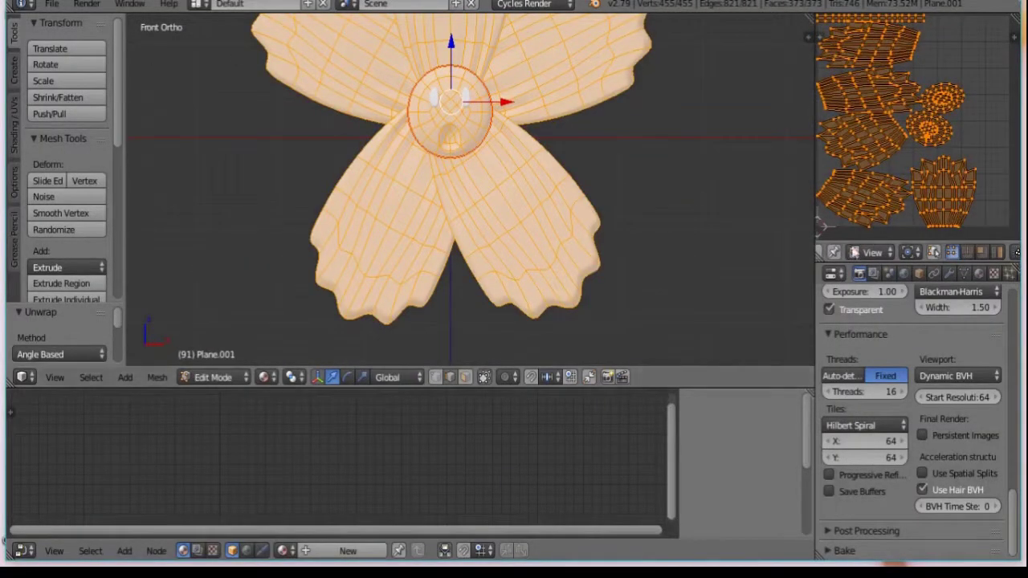
{"action": "left_click", "coordinate": [217, 383]}
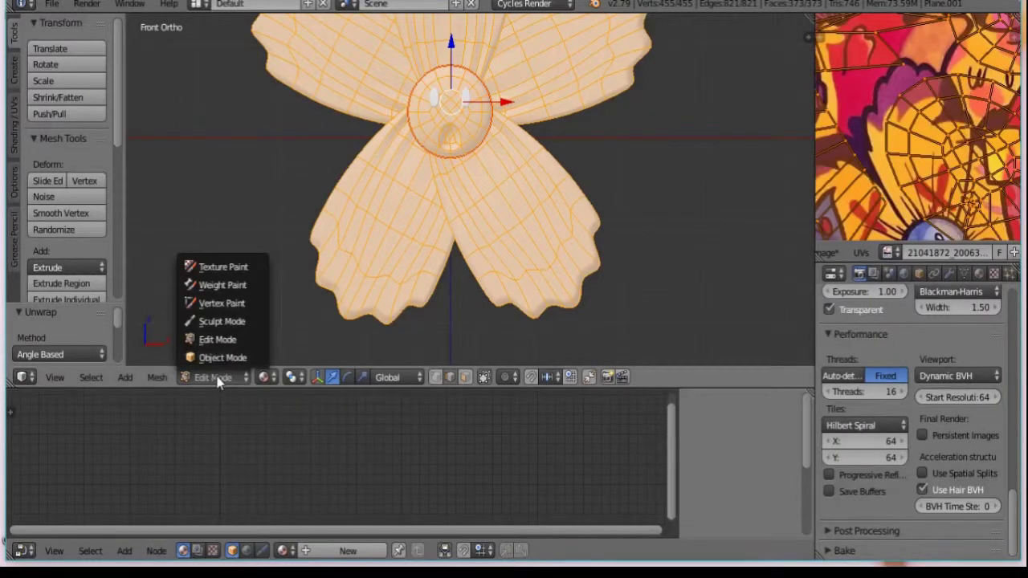
{"action": "left_click", "coordinate": [223, 266]}
{"action": "left_click", "coordinate": [71, 109]}
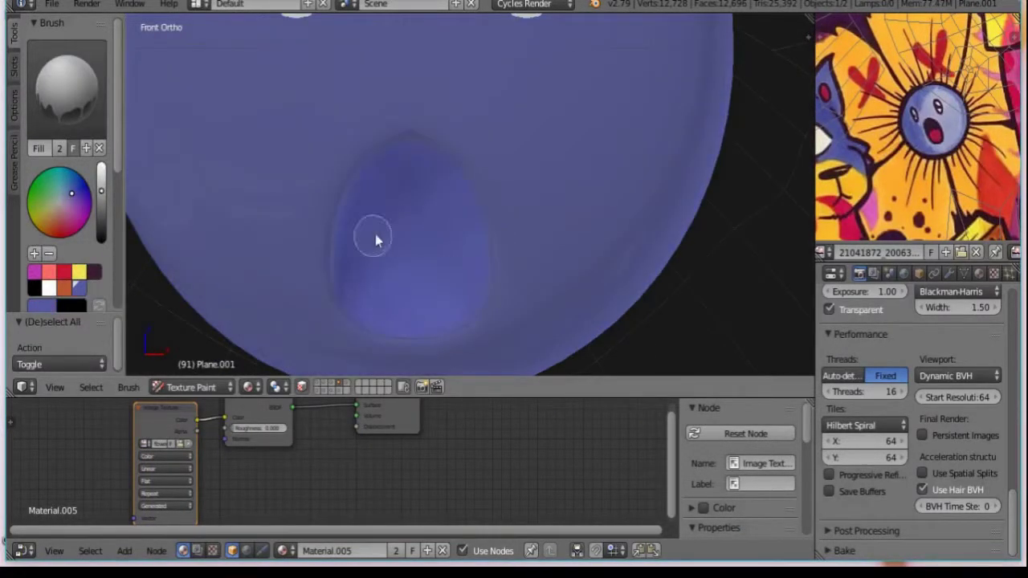
Step: Fill the flower's mouth black and paint its lower part red with the TexDraw brush
{"action": "left_click", "coordinate": [375, 234]}
{"action": "left_click", "coordinate": [67, 89]}
{"action": "left_click", "coordinate": [360, 179]}
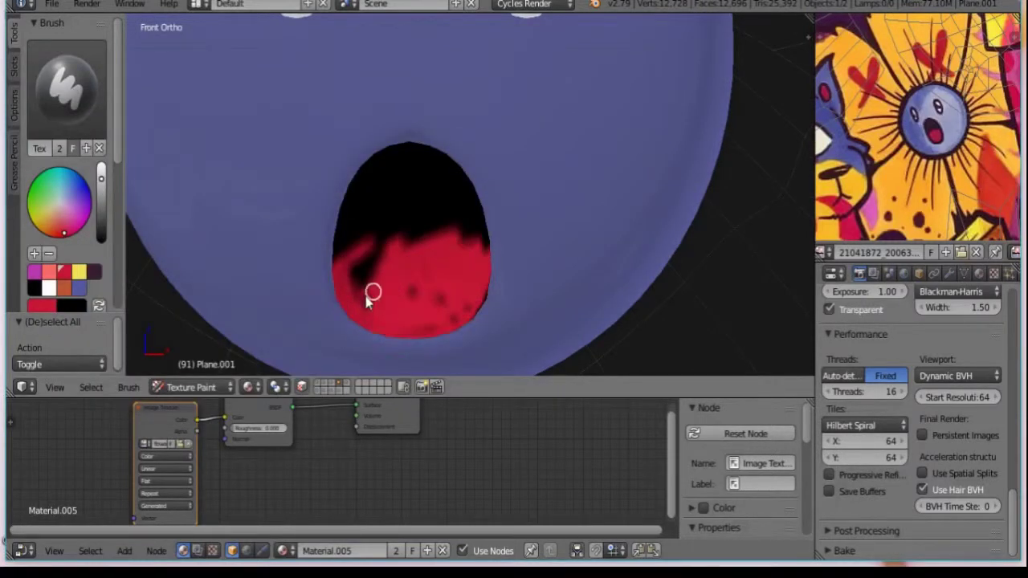
{"action": "left_click_drag", "start_coordinate": [368, 301], "coordinate": [474, 241]}
{"action": "left_click", "coordinate": [820, 253]}
{"action": "left_click", "coordinate": [960, 158]}
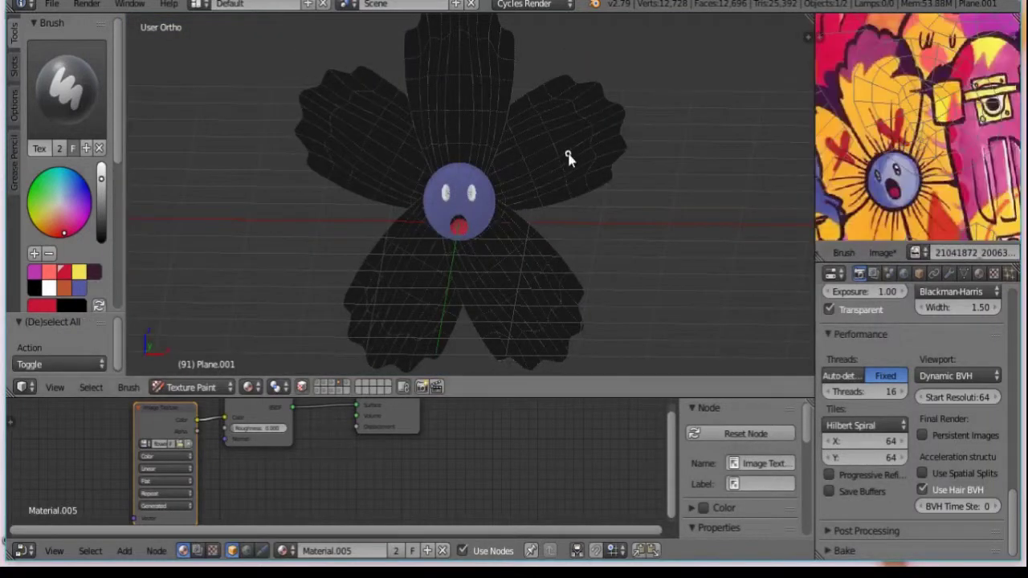
Step: Fill the whole flower orange with the Fill brush
{"action": "left_click", "coordinate": [42, 228]}
{"action": "left_click", "coordinate": [34, 253]}
{"action": "left_click", "coordinate": [67, 88]}
{"action": "left_click", "coordinate": [115, 179]}
{"action": "left_click", "coordinate": [393, 283]}
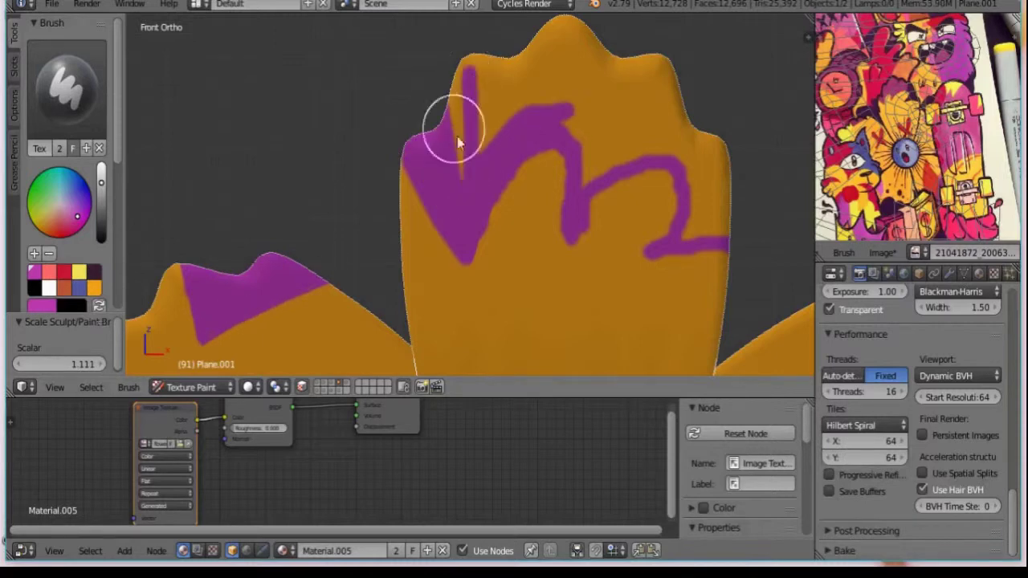
Step: Paint purple strokes on the top petal, red on the right petal, and a dark brown stroke
{"action": "mouse_move", "coordinate": [458, 143]}
{"action": "left_mouse_down"}
{"action": "mouse_move", "coordinate": [590, 171]}
{"action": "mouse_move", "coordinate": [687, 244]}
{"action": "left_mouse_up"}
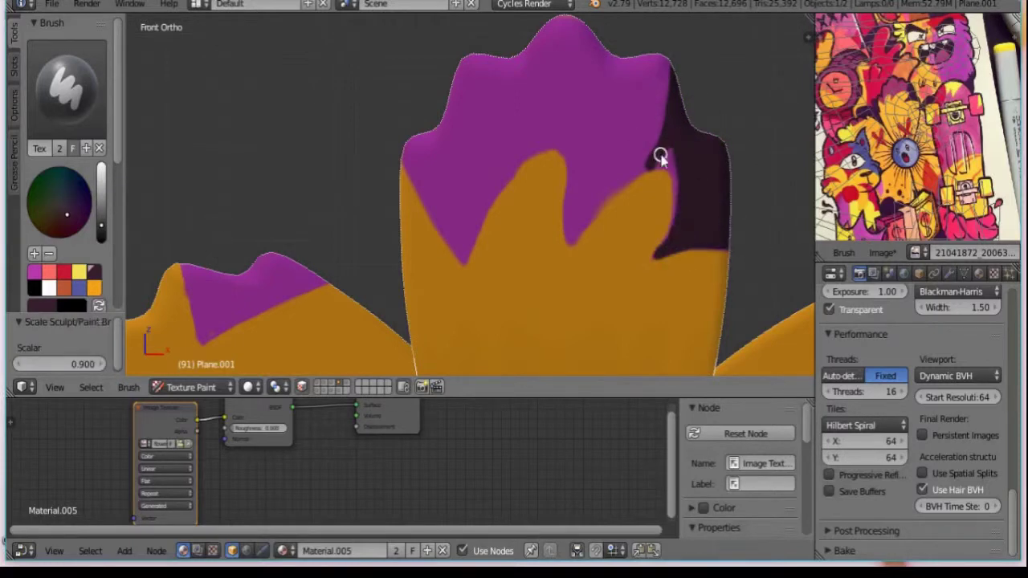
{"action": "scroll", "coordinate": [659, 205], "scroll_direction": "down", "scroll_amount": 8}
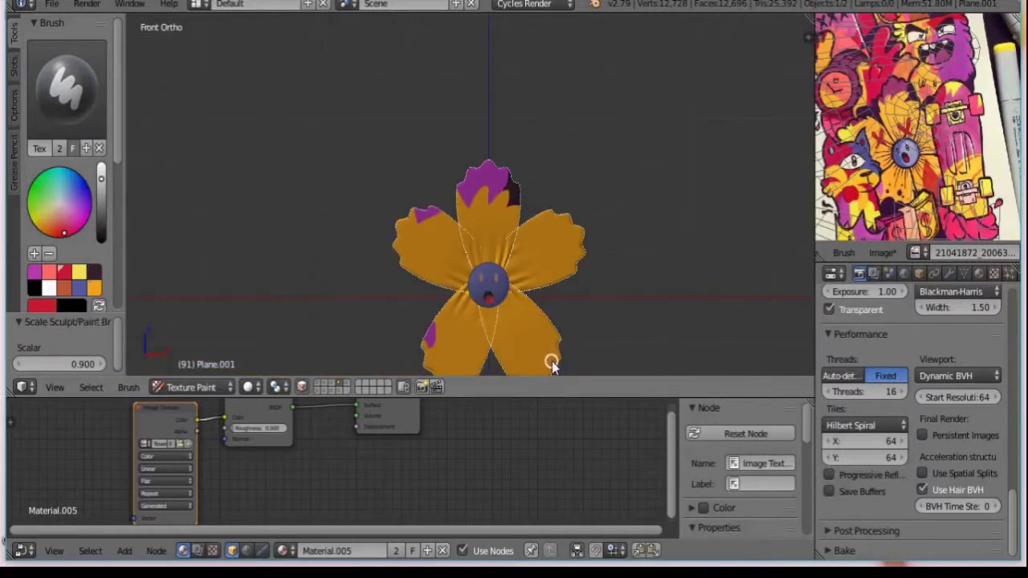
{"action": "scroll", "coordinate": [534, 363], "scroll_direction": "up", "scroll_amount": 5}
{"action": "left_click_drag", "start_coordinate": [647, 333], "coordinate": [673, 338]}
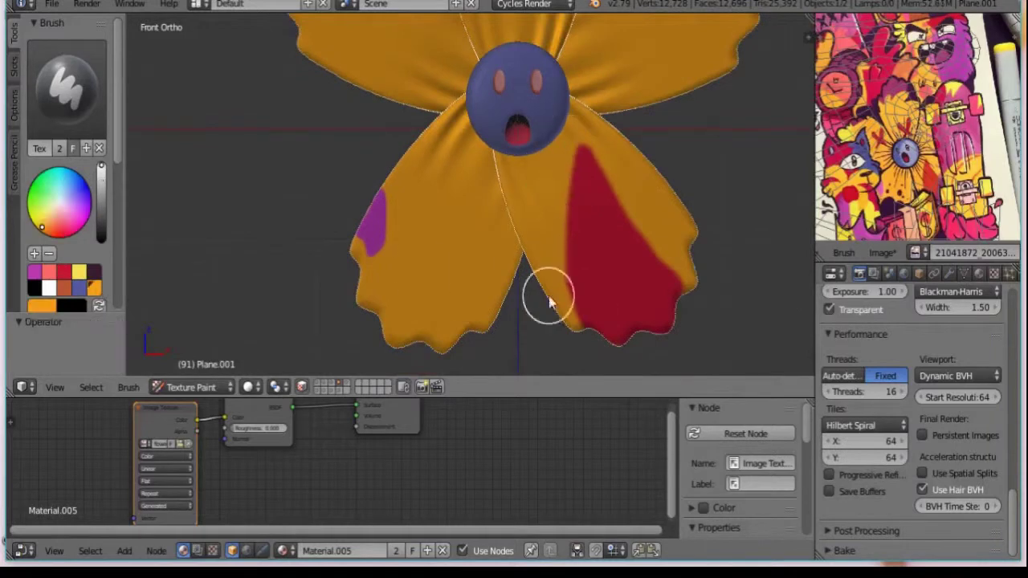
{"action": "scroll", "coordinate": [626, 164], "scroll_direction": "up", "scroll_amount": 4}
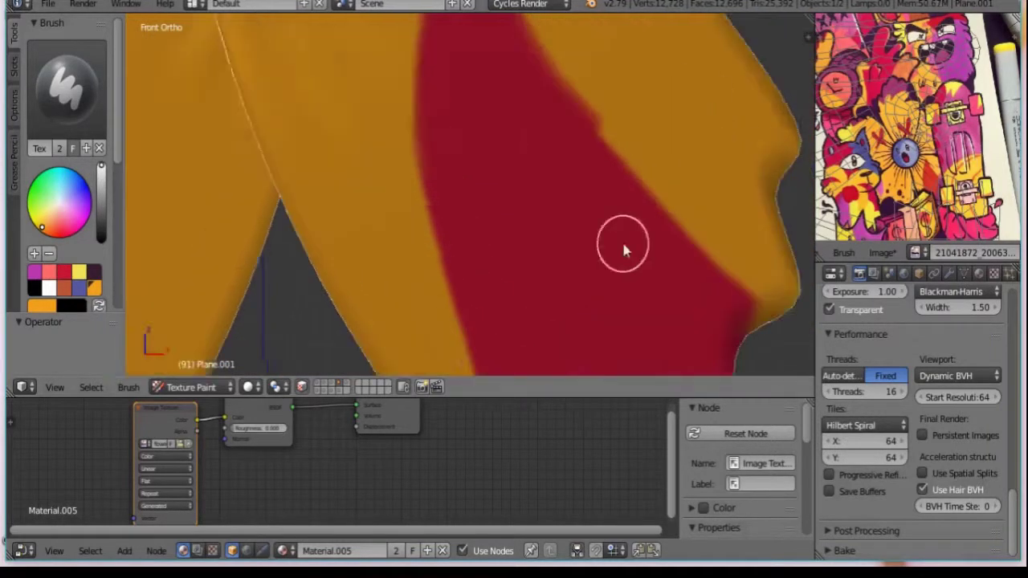
{"action": "scroll", "coordinate": [621, 244], "scroll_direction": "down", "scroll_amount": 2}
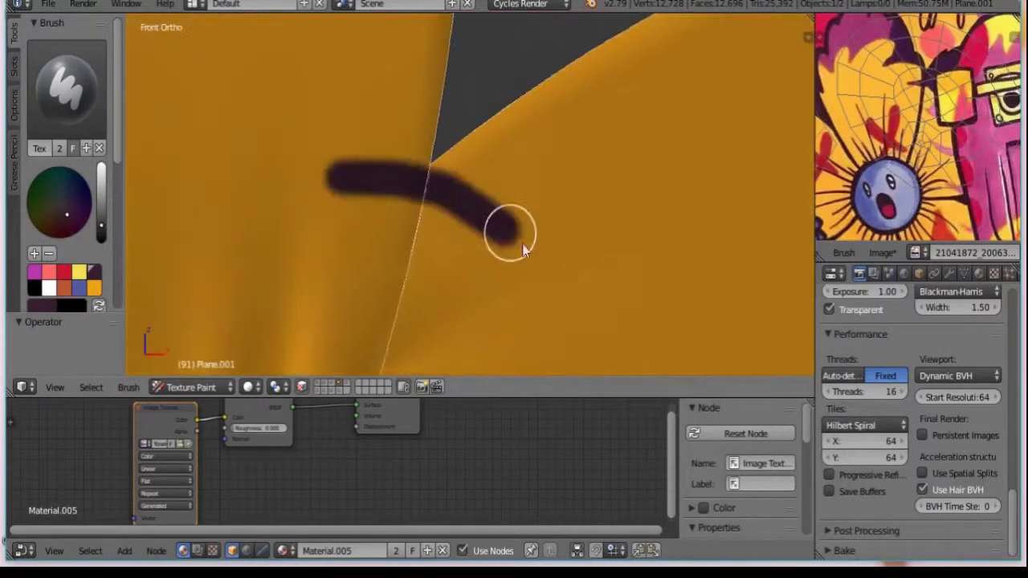
{"action": "left_click_drag", "start_coordinate": [598, 143], "coordinate": [517, 178]}
{"action": "scroll", "coordinate": [489, 194], "scroll_direction": "up", "scroll_amount": 6}
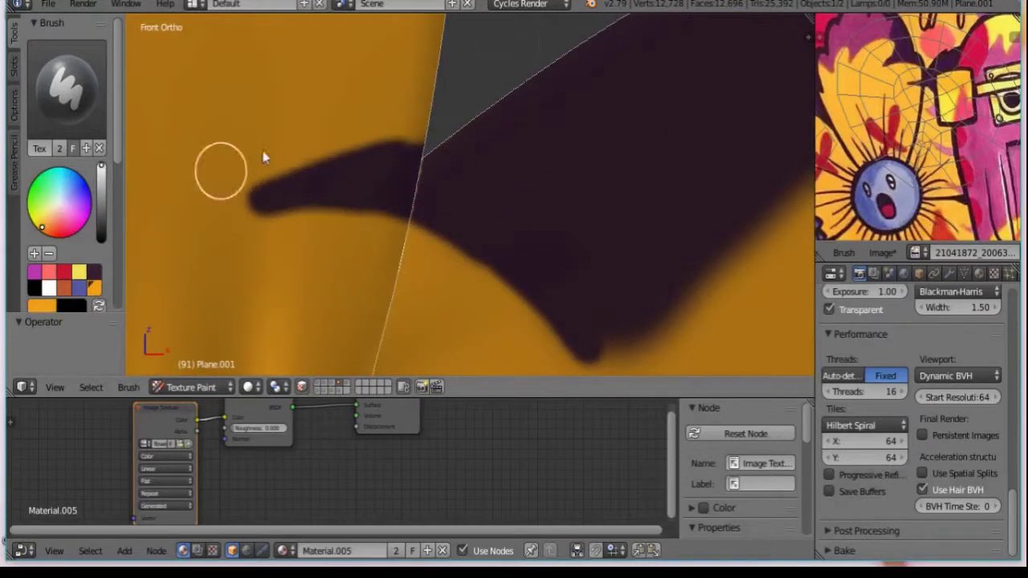
Step: Return to a front view of the flower and pack the flower diffuse texture as PNG
{"action": "mouse_move", "coordinate": [263, 159]}
{"action": "middle_mouse_down"}
{"action": "mouse_move", "coordinate": [730, 179]}
{"action": "mouse_move", "coordinate": [495, 227]}
{"action": "mouse_move", "coordinate": [195, 250]}
{"action": "middle_mouse_up"}
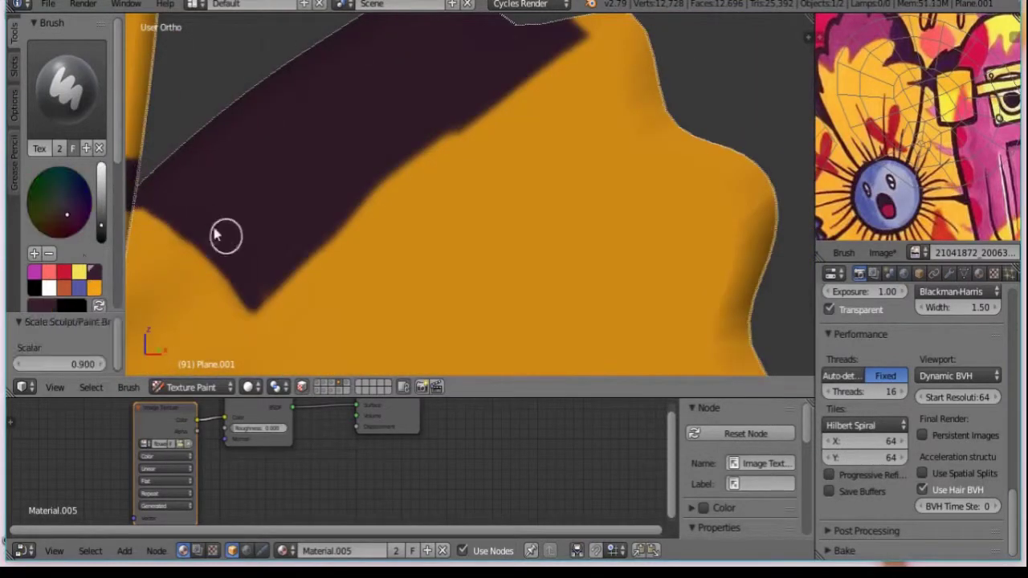
{"action": "key", "text": "KP_1"}
{"action": "scroll", "coordinate": [317, 223], "scroll_direction": "down", "scroll_amount": 2}
{"action": "left_click", "coordinate": [882, 253]}
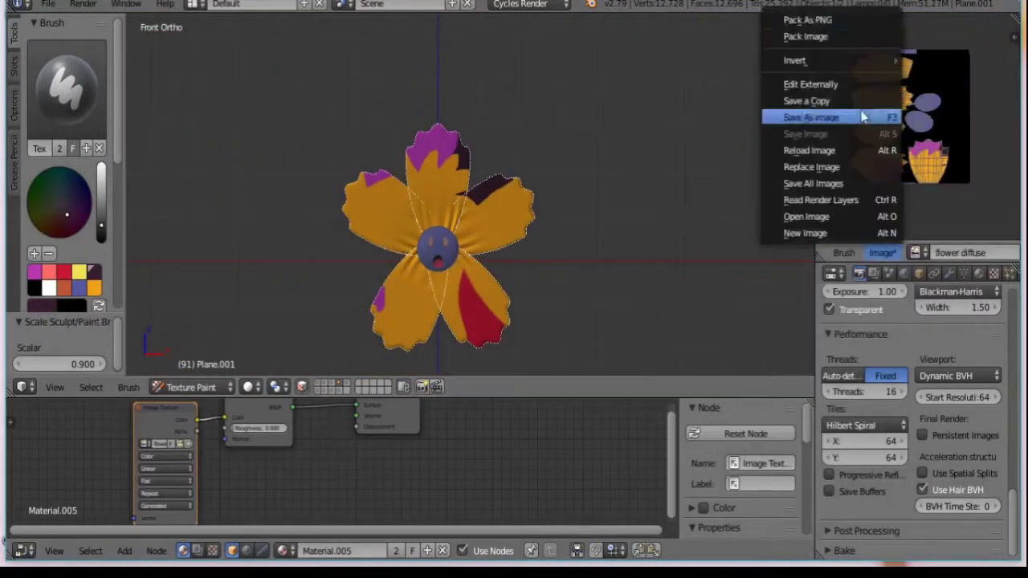
{"action": "left_click", "coordinate": [808, 19]}
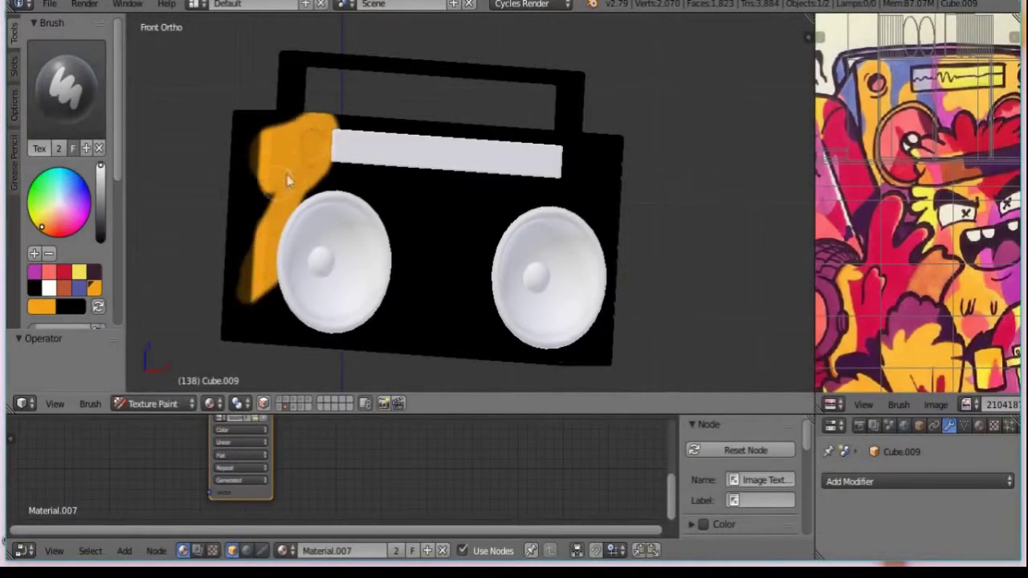
Step: Sample orange and fill the boombox's black areas orange
{"action": "middle_click_drag", "start_coordinate": [286, 180], "coordinate": [307, 310]}
{"action": "key", "text": "a"}
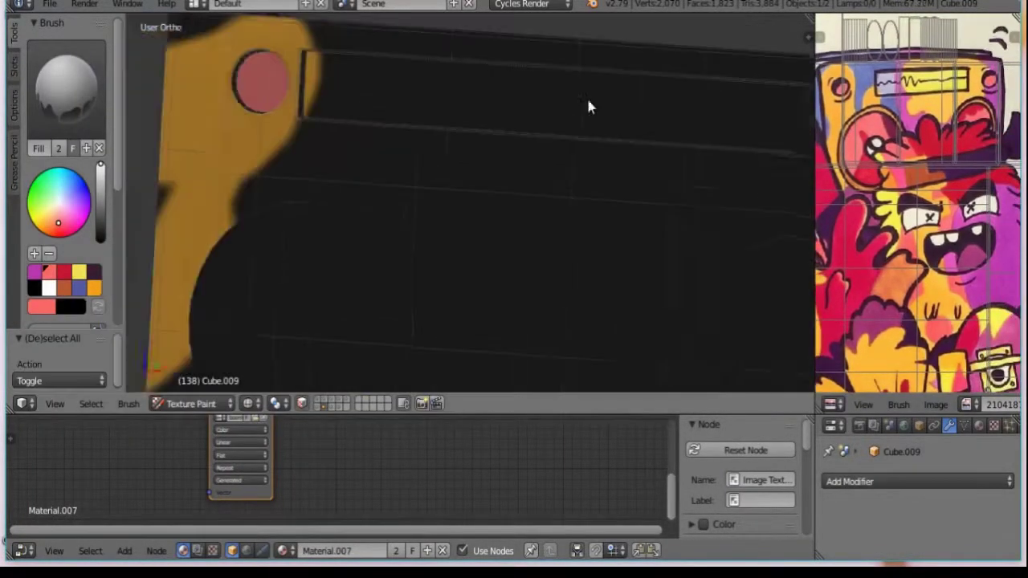
{"action": "key", "text": "s"}
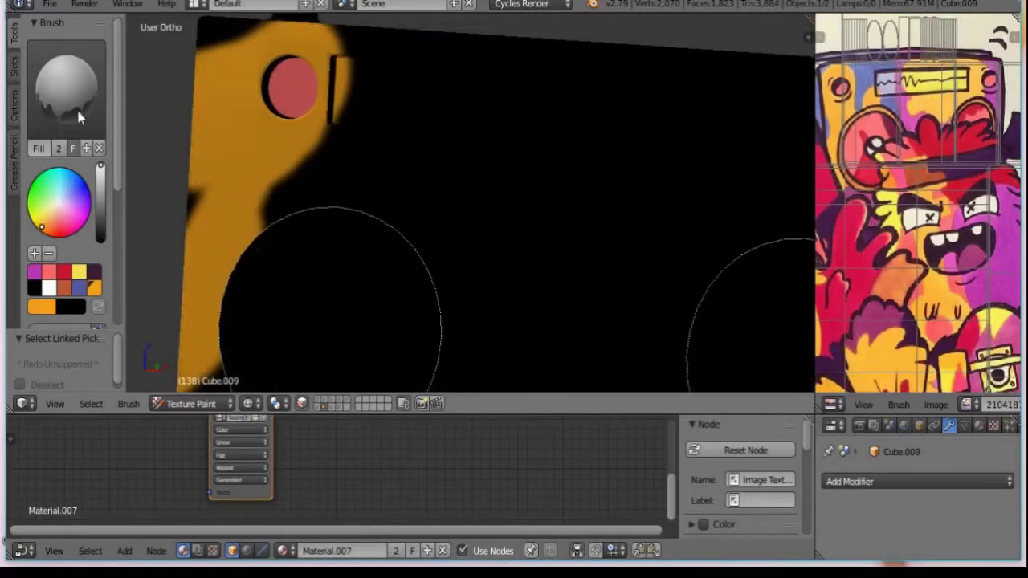
{"action": "left_click", "coordinate": [503, 211]}
{"action": "scroll", "coordinate": [504, 211], "scroll_direction": "down", "scroll_amount": 1}
{"action": "scroll", "coordinate": [522, 184], "scroll_direction": "down", "scroll_amount": 2}
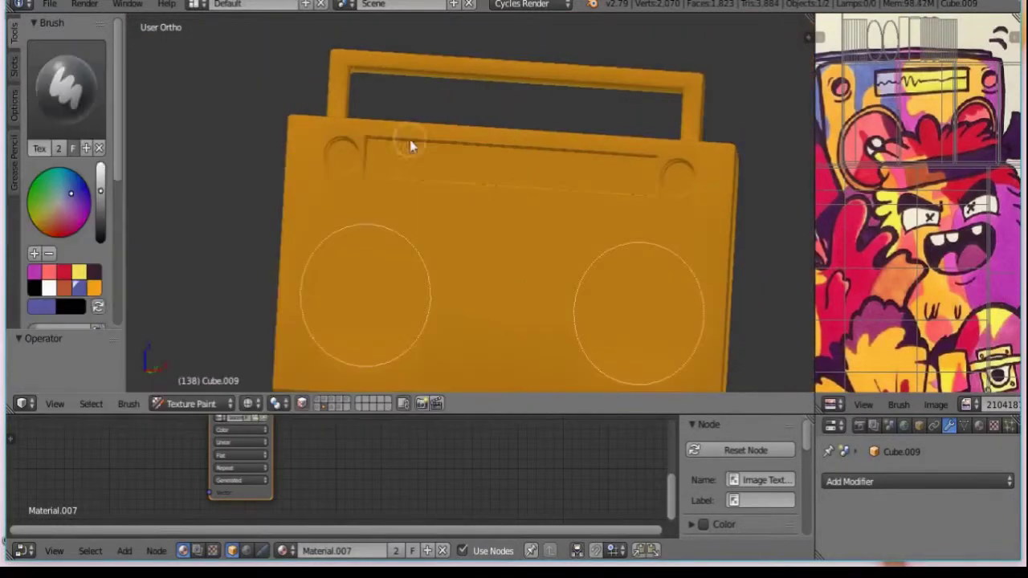
Step: Paint a salmon patch on the side and dark purple over the top-right corner and bottom
{"action": "middle_click_drag", "start_coordinate": [486, 71], "coordinate": [320, 178]}
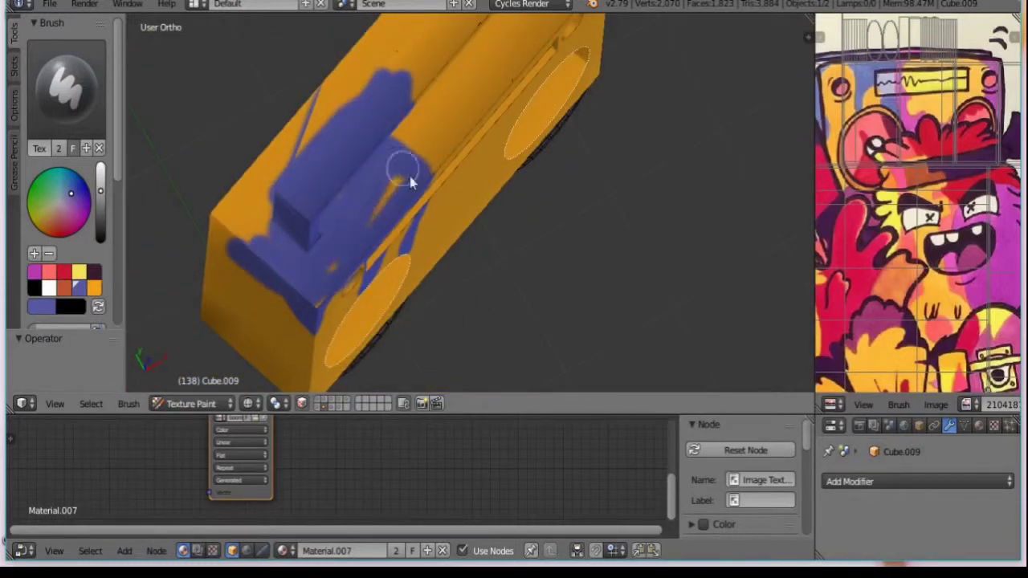
{"action": "middle_click_drag", "start_coordinate": [410, 183], "coordinate": [345, 86]}
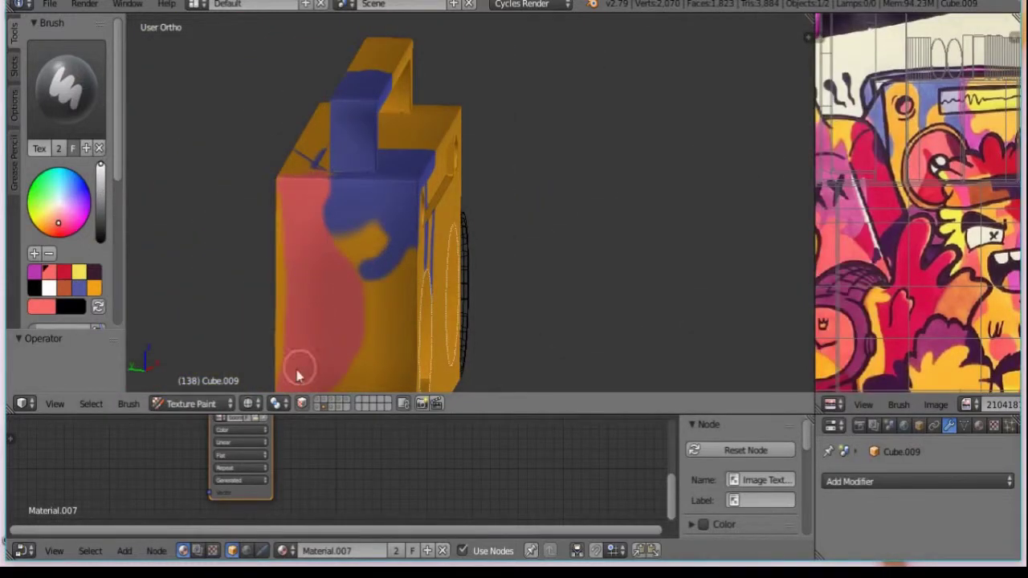
{"action": "mouse_move", "coordinate": [297, 376]}
{"action": "middle_mouse_down"}
{"action": "mouse_move", "coordinate": [294, 248]}
{"action": "mouse_move", "coordinate": [218, 209]}
{"action": "middle_mouse_up"}
{"action": "key", "text": "s"}
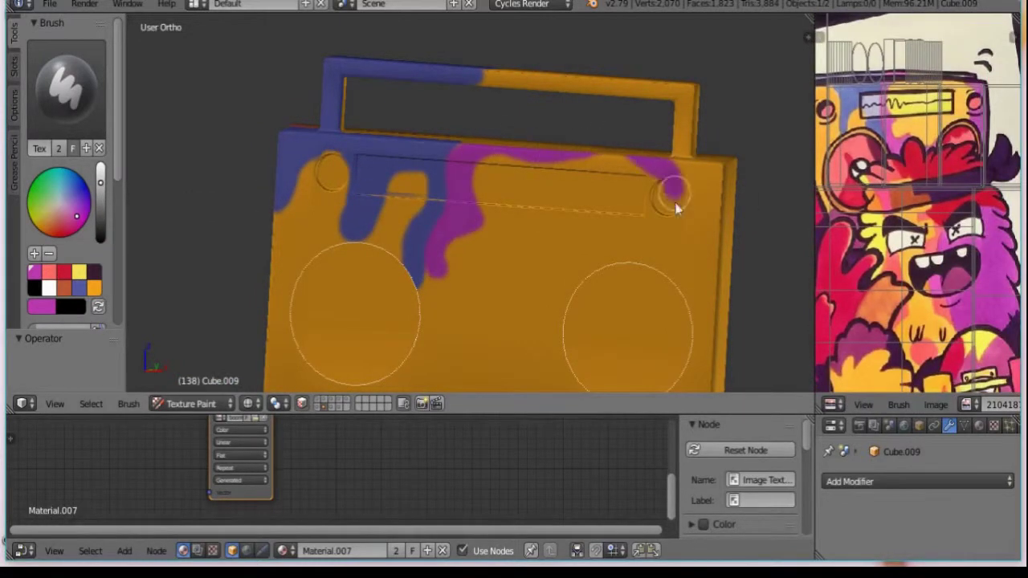
{"action": "middle_click_drag", "start_coordinate": [494, 344], "coordinate": [493, 270]}
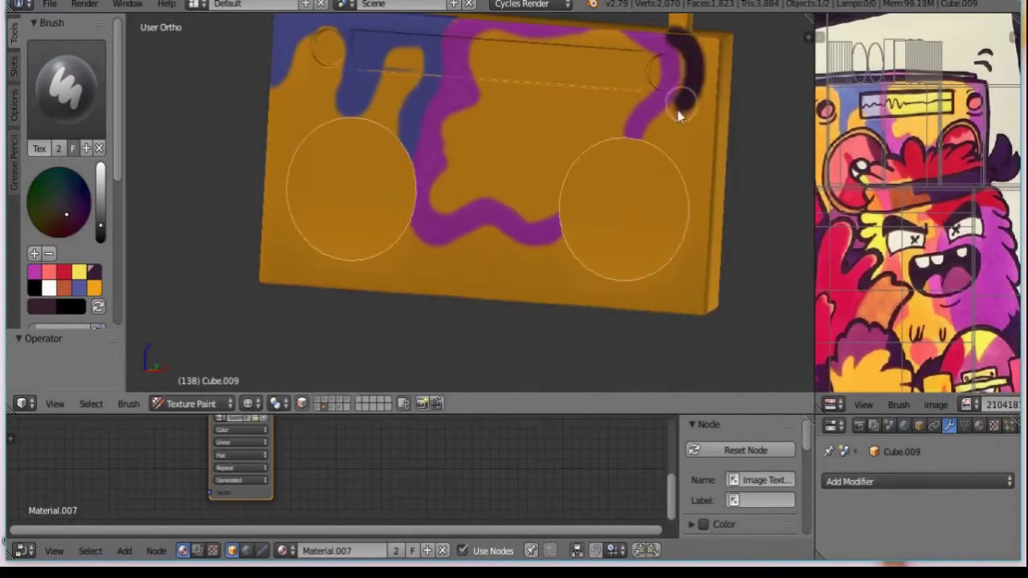
{"action": "left_click_drag", "start_coordinate": [643, 122], "coordinate": [641, 45]}
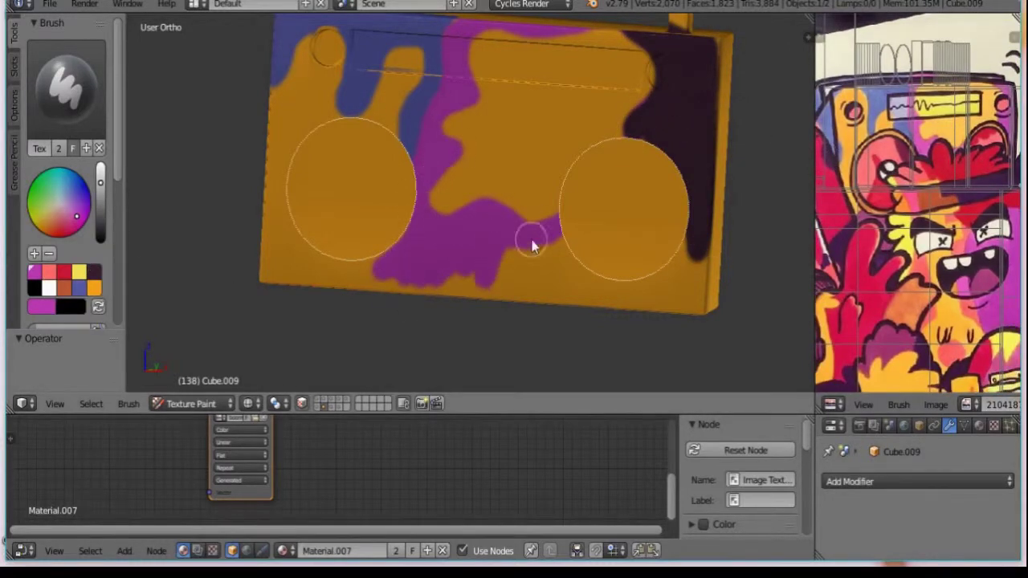
{"action": "left_click_drag", "start_coordinate": [532, 246], "coordinate": [432, 271]}
{"action": "left_click", "coordinate": [49, 273]}
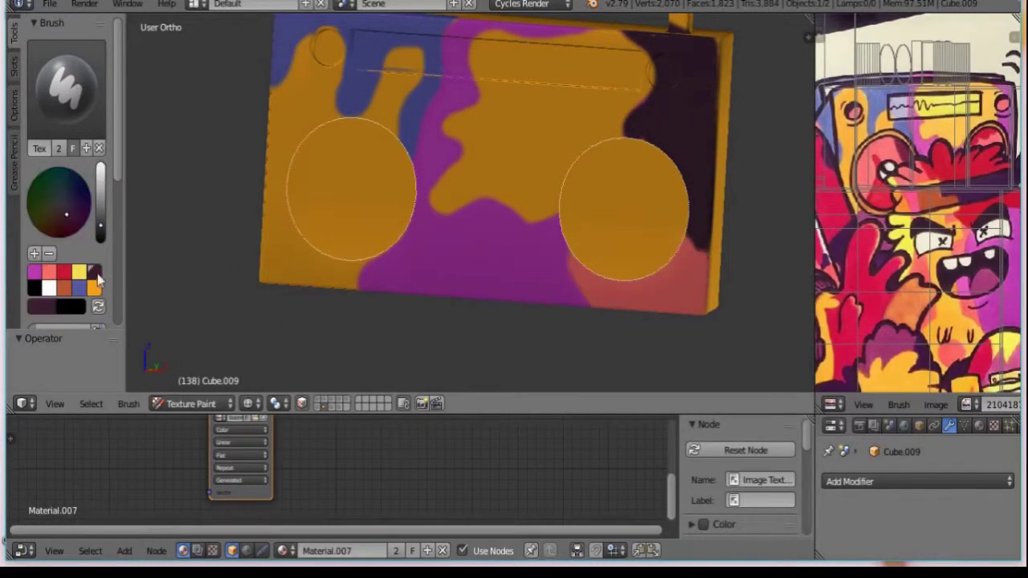
Step: Paint a black stroke on the boombox side, then sample magenta and pick blue
{"action": "mouse_move", "coordinate": [262, 254]}
{"action": "middle_mouse_down"}
{"action": "mouse_move", "coordinate": [294, 265]}
{"action": "mouse_move", "coordinate": [666, 184]}
{"action": "middle_mouse_up"}
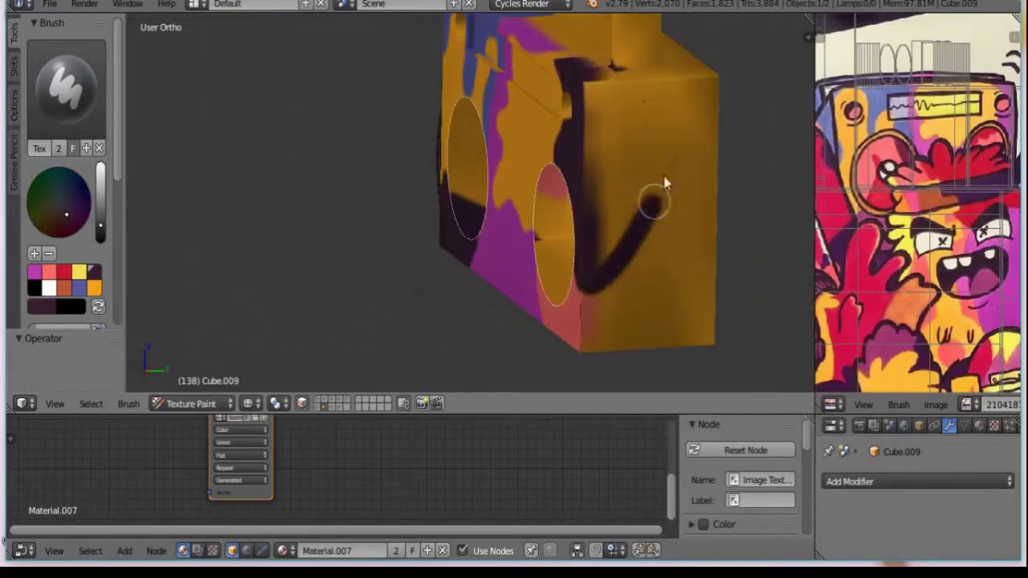
{"action": "left_click_drag", "start_coordinate": [666, 184], "coordinate": [606, 111]}
{"action": "middle_click_drag", "start_coordinate": [584, 156], "coordinate": [611, 154]}
{"action": "key", "text": "KP_1"}
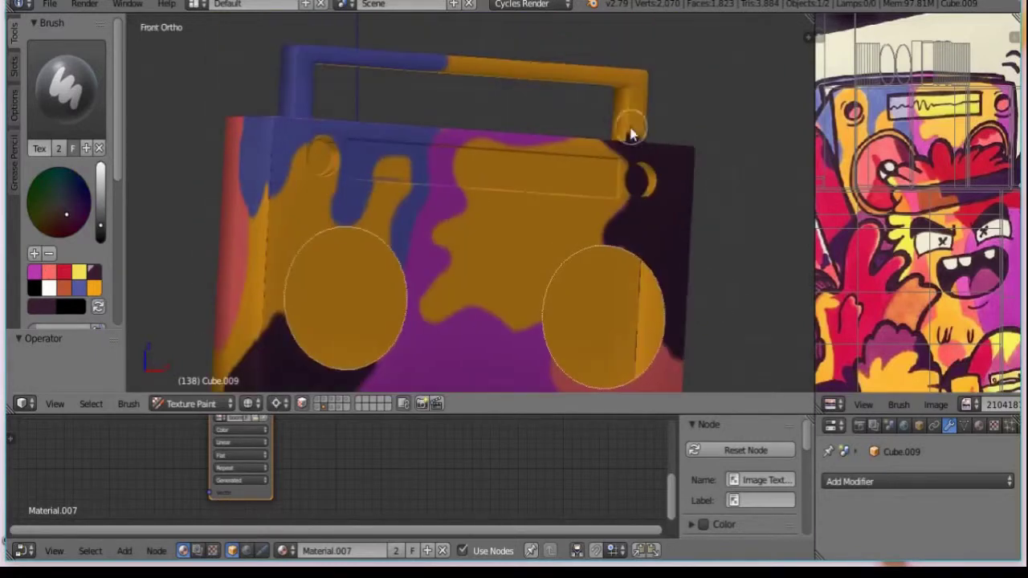
{"action": "mouse_move", "coordinate": [669, 105]}
{"action": "middle_mouse_down"}
{"action": "mouse_move", "coordinate": [597, 172]}
{"action": "mouse_move", "coordinate": [654, 202]}
{"action": "mouse_move", "coordinate": [420, 321]}
{"action": "mouse_move", "coordinate": [470, 153]}
{"action": "mouse_move", "coordinate": [551, 81]}
{"action": "mouse_move", "coordinate": [500, 132]}
{"action": "middle_mouse_up"}
{"action": "key", "text": "s"}
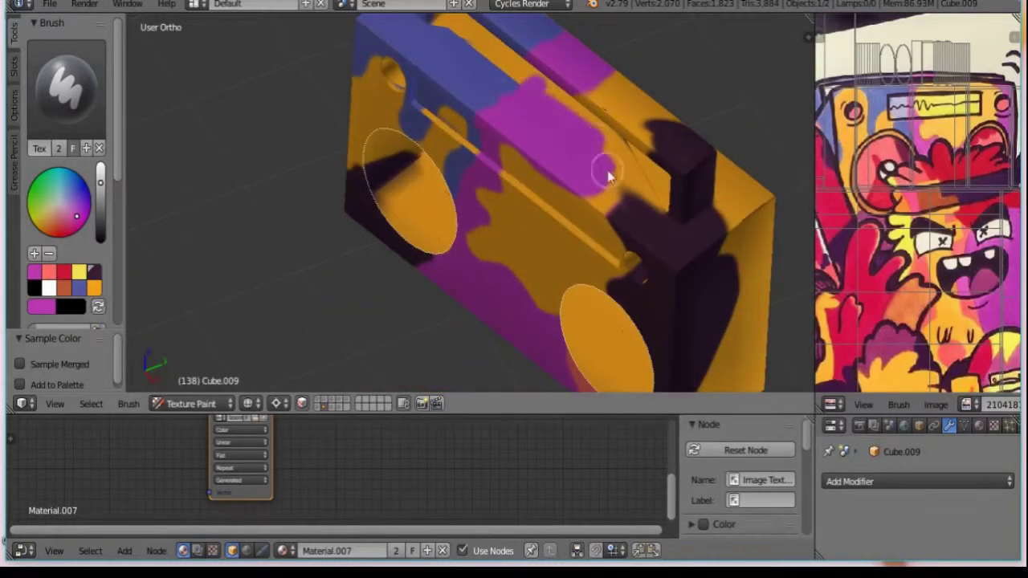
{"action": "middle_click_drag", "start_coordinate": [608, 177], "coordinate": [514, 201]}
{"action": "left_click", "coordinate": [71, 193]}
{"action": "mouse_move", "coordinate": [608, 64]}
{"action": "middle_mouse_down"}
{"action": "mouse_move", "coordinate": [631, 91]}
{"action": "mouse_move", "coordinate": [658, 395]}
{"action": "mouse_move", "coordinate": [533, 94]}
{"action": "middle_mouse_up"}
{"action": "key", "text": "s"}
Step: Sample dark, yellow, red and orange colours while viewing the box from back and front
{"action": "middle_click_drag", "start_coordinate": [454, 107], "coordinate": [667, 36]}
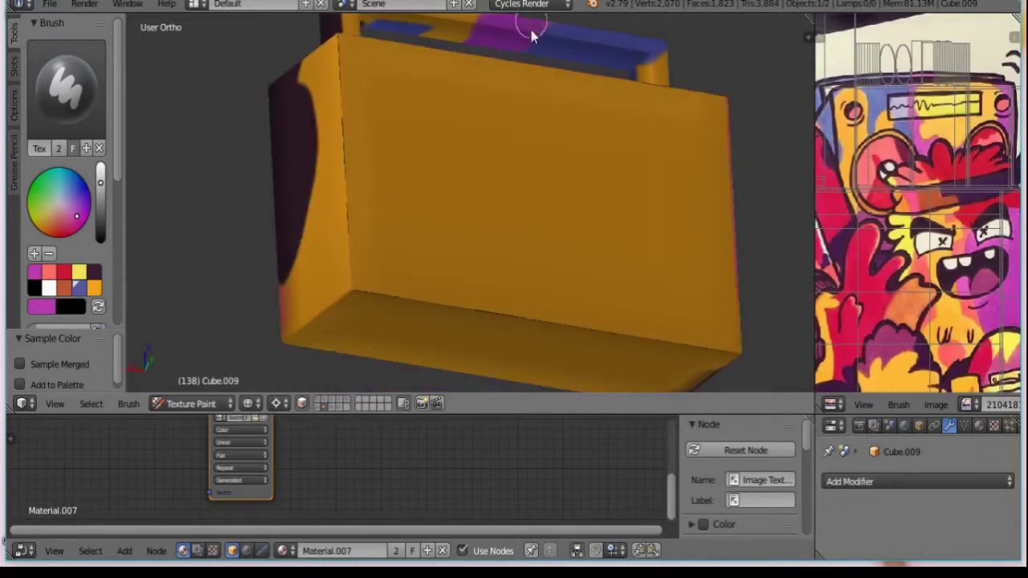
{"action": "mouse_move", "coordinate": [531, 35]}
{"action": "middle_mouse_down"}
{"action": "mouse_move", "coordinate": [487, 165]}
{"action": "mouse_move", "coordinate": [351, 170]}
{"action": "mouse_move", "coordinate": [648, 302]}
{"action": "middle_mouse_up"}
{"action": "key", "text": "s"}
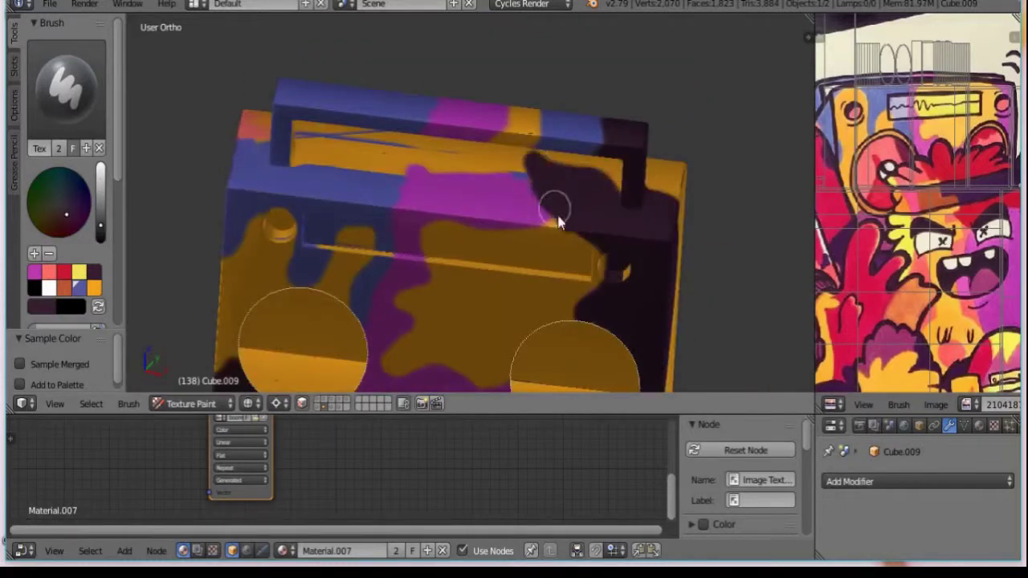
{"action": "scroll", "coordinate": [560, 223], "scroll_direction": "down", "scroll_amount": 5}
{"action": "key", "text": "s"}
{"action": "key", "text": "ctrl+KP_1"}
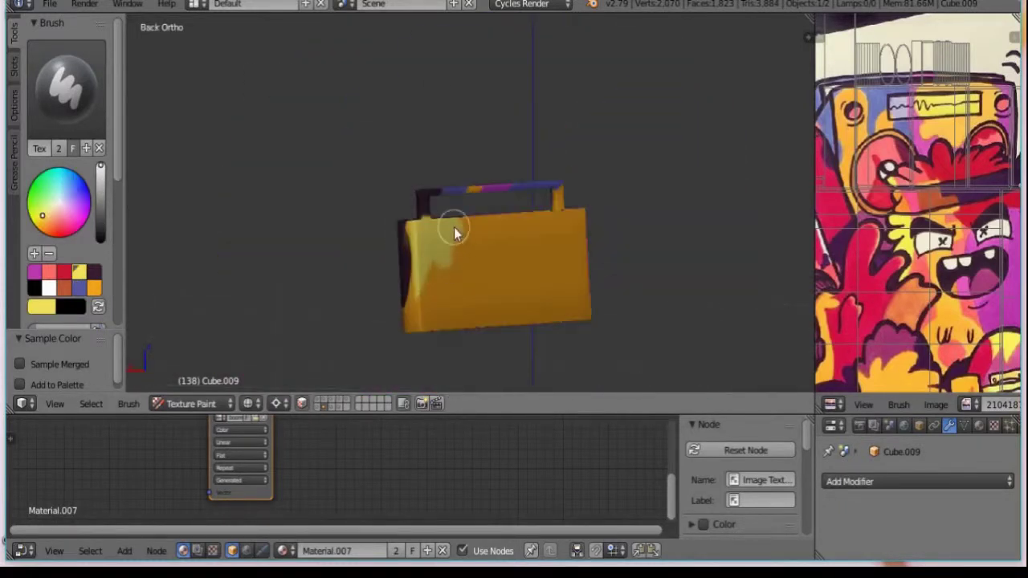
{"action": "mouse_move", "coordinate": [454, 232]}
{"action": "middle_mouse_down"}
{"action": "mouse_move", "coordinate": [477, 356]}
{"action": "mouse_move", "coordinate": [611, 266]}
{"action": "mouse_move", "coordinate": [487, 283]}
{"action": "mouse_move", "coordinate": [523, 363]}
{"action": "mouse_move", "coordinate": [546, 298]}
{"action": "mouse_move", "coordinate": [305, 299]}
{"action": "middle_mouse_up"}
{"action": "key", "text": "s"}
{"action": "left_click", "coordinate": [96, 289]}
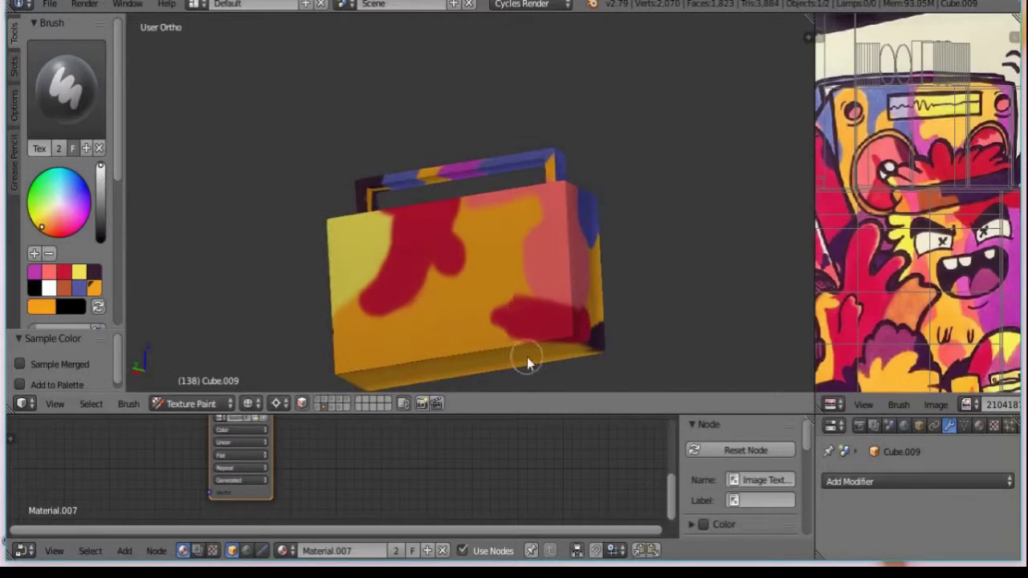
{"action": "key", "text": "KP_1"}
{"action": "scroll", "coordinate": [637, 205], "scroll_direction": "down", "scroll_amount": 8}
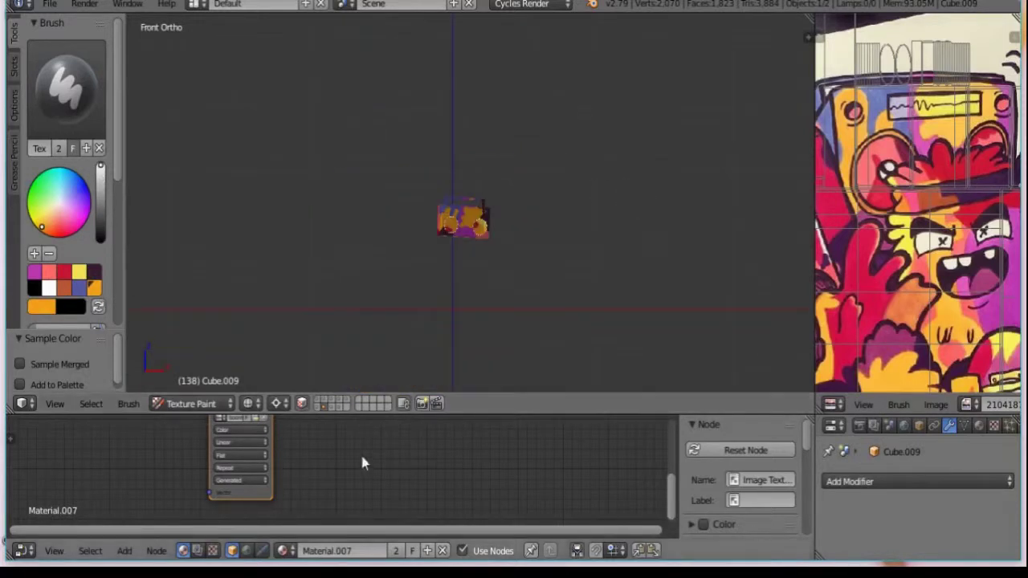
{"action": "scroll", "coordinate": [472, 272], "scroll_direction": "up", "scroll_amount": 6}
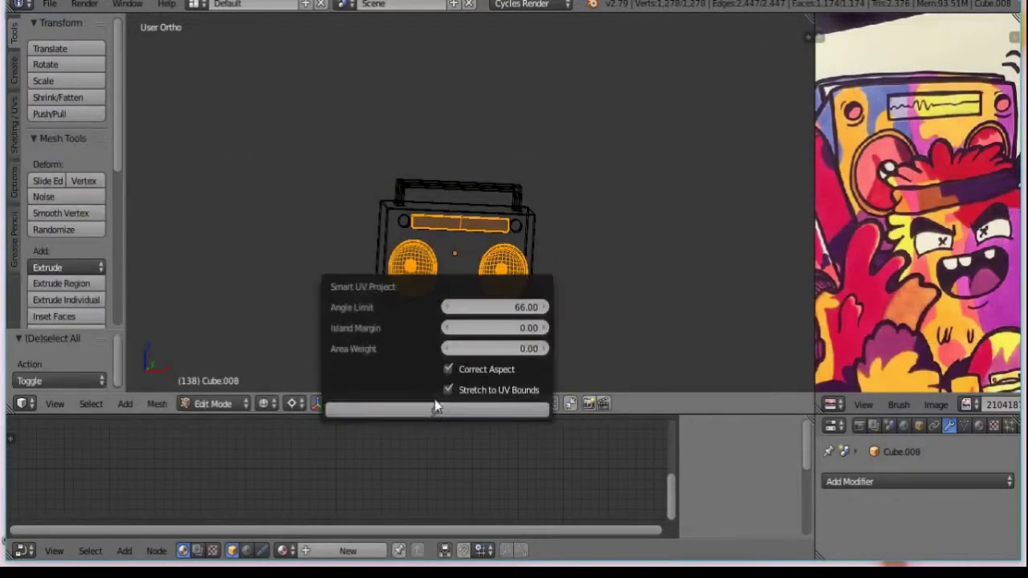
Step: Switch the boombox speakers into Texture Paint and widen the 3D viewport
{"action": "left_click", "coordinate": [245, 294]}
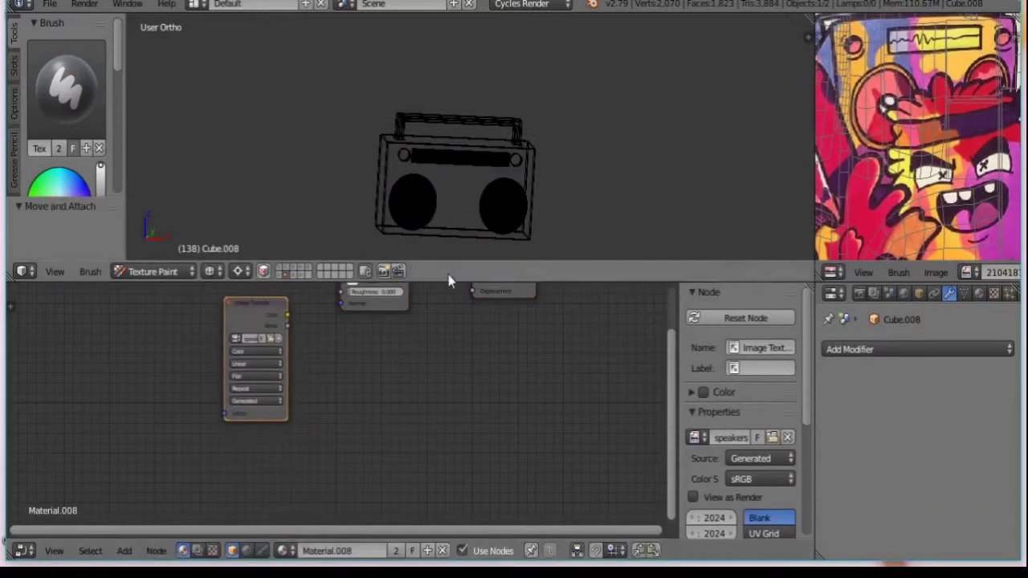
{"action": "left_click_drag", "start_coordinate": [482, 264], "coordinate": [482, 325]}
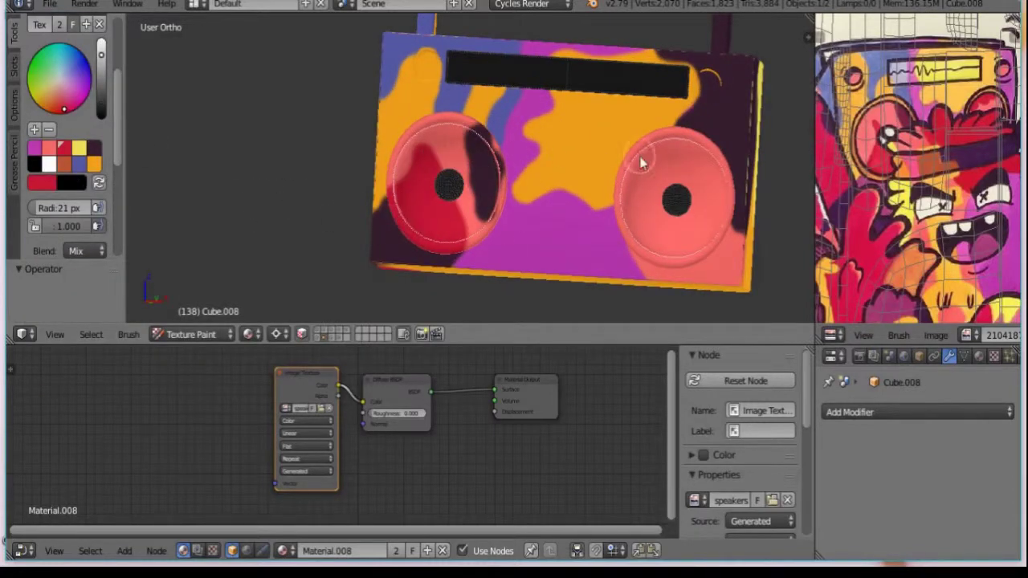
Step: Mask painting to the picked speaker faces and paint the display bar magenta and yellow
{"action": "left_click", "coordinate": [35, 149]}
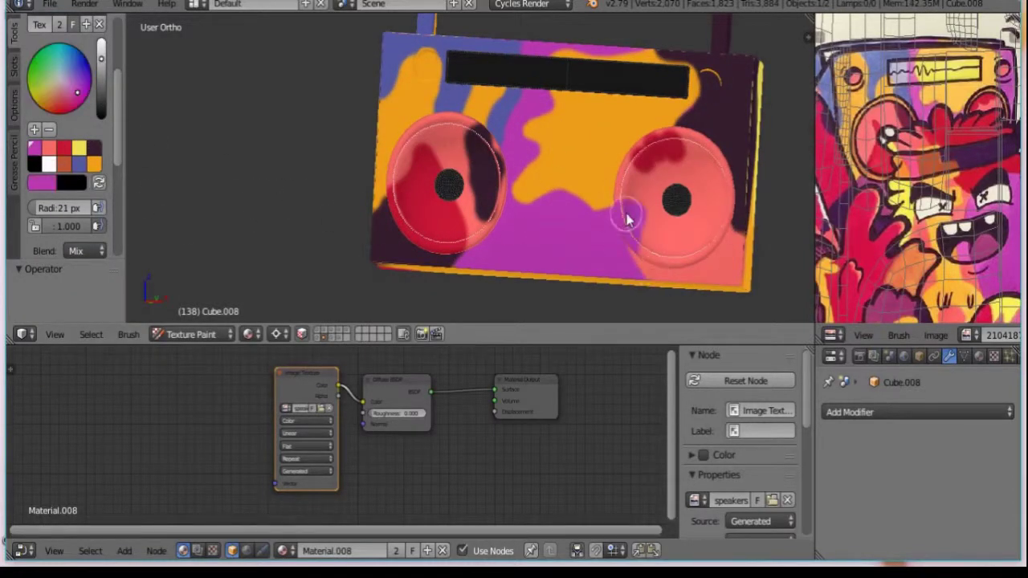
{"action": "key", "text": "l"}
{"action": "mouse_move", "coordinate": [550, 80]}
{"action": "left_mouse_down"}
{"action": "mouse_move", "coordinate": [535, 85]}
{"action": "mouse_move", "coordinate": [574, 54]}
{"action": "left_mouse_up"}
{"action": "left_click", "coordinate": [79, 149]}
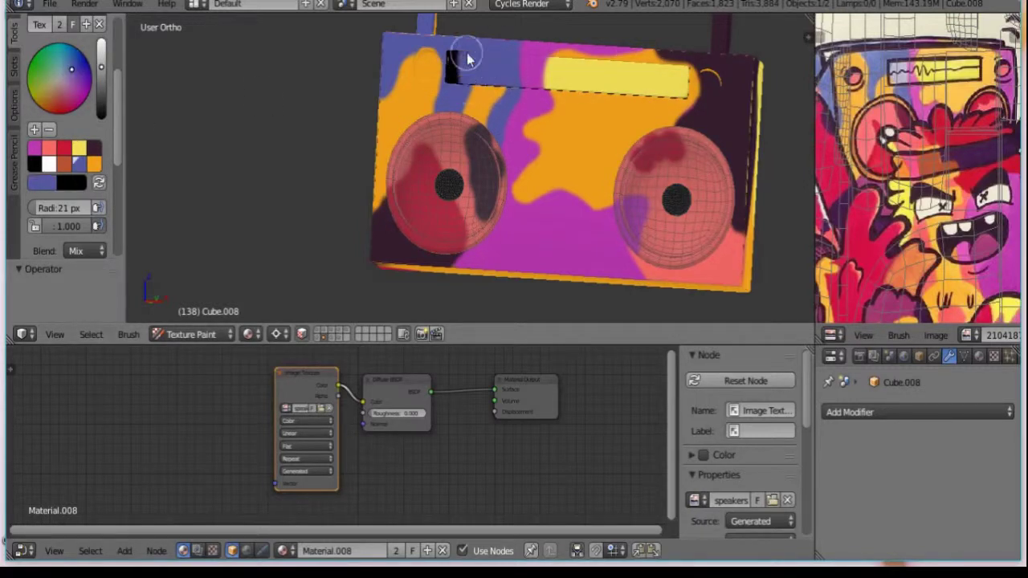
{"action": "middle_click_drag", "start_coordinate": [468, 59], "coordinate": [636, 101]}
Step: Sample colours from the box, choose a new brush colour, and clear the face mask
{"action": "key", "text": "s"}
{"action": "mouse_move", "coordinate": [477, 174]}
{"action": "middle_mouse_down"}
{"action": "mouse_move", "coordinate": [588, 187]}
{"action": "mouse_move", "coordinate": [563, 112]}
{"action": "middle_mouse_up"}
{"action": "key", "text": "s"}
{"action": "left_click", "coordinate": [610, 89]}
{"action": "mouse_move", "coordinate": [611, 88]}
{"action": "middle_mouse_down"}
{"action": "mouse_move", "coordinate": [654, 168]}
{"action": "mouse_move", "coordinate": [563, 161]}
{"action": "middle_mouse_up"}
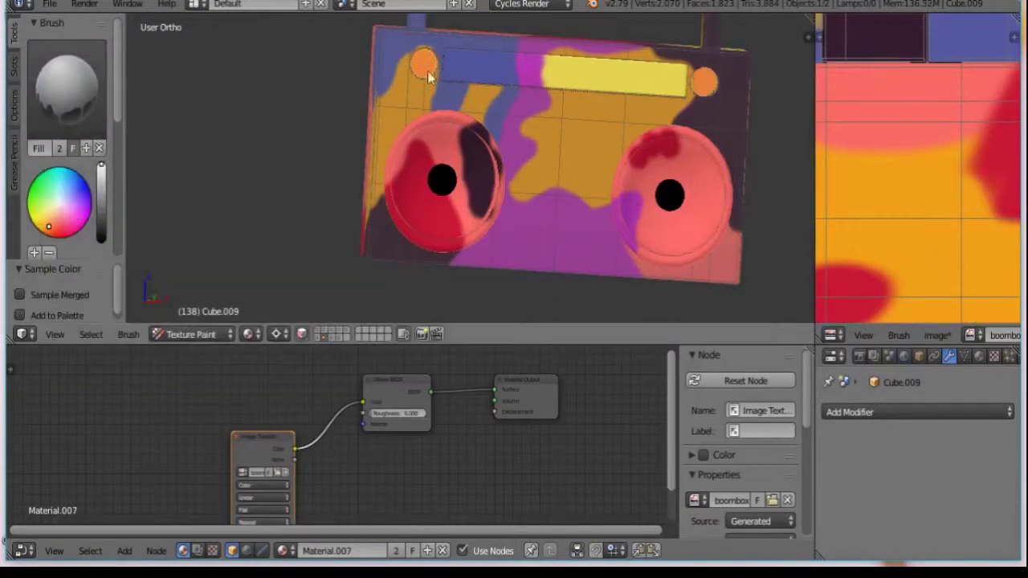
{"action": "key", "text": "a"}
Step: Paint a purple loop on the box's lower face, pick a dark colour, and reselect the speakers
{"action": "mouse_move", "coordinate": [427, 71]}
{"action": "middle_mouse_down"}
{"action": "mouse_move", "coordinate": [513, 286]}
{"action": "mouse_move", "coordinate": [450, 176]}
{"action": "middle_mouse_up"}
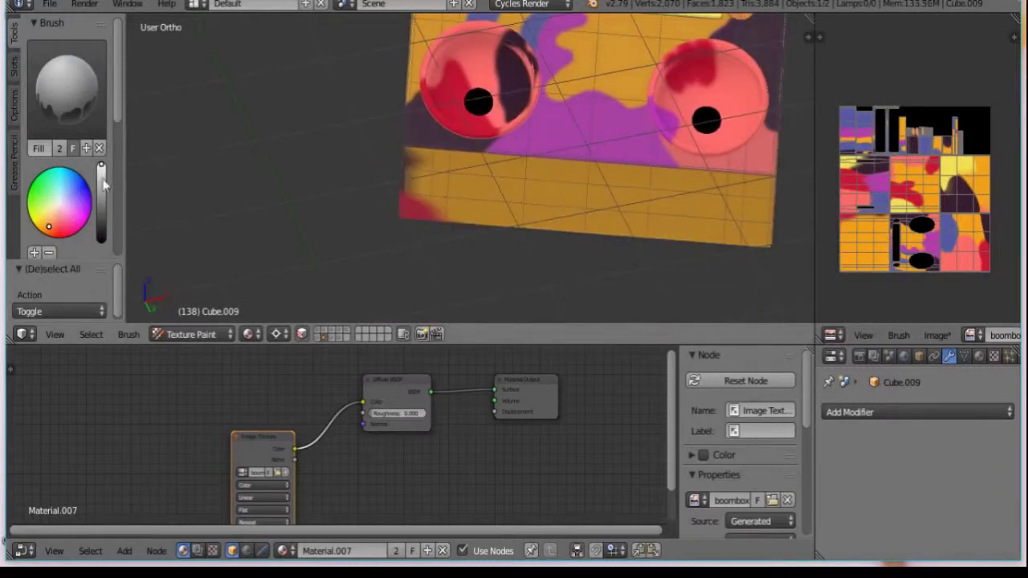
{"action": "key", "text": "s"}
{"action": "left_click_drag", "start_coordinate": [504, 168], "coordinate": [505, 163]}
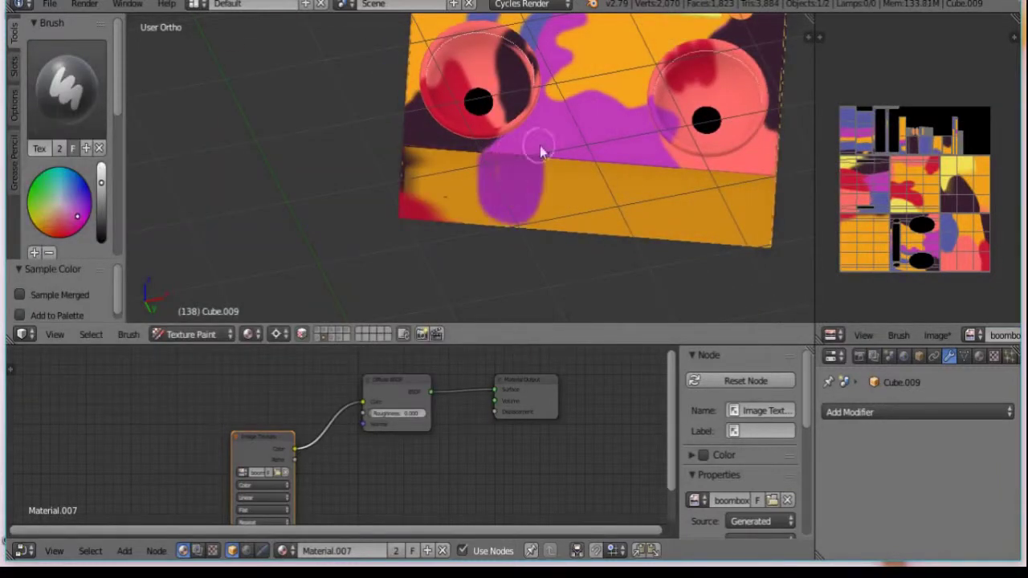
{"action": "key", "text": "s"}
{"action": "left_click", "coordinate": [449, 197]}
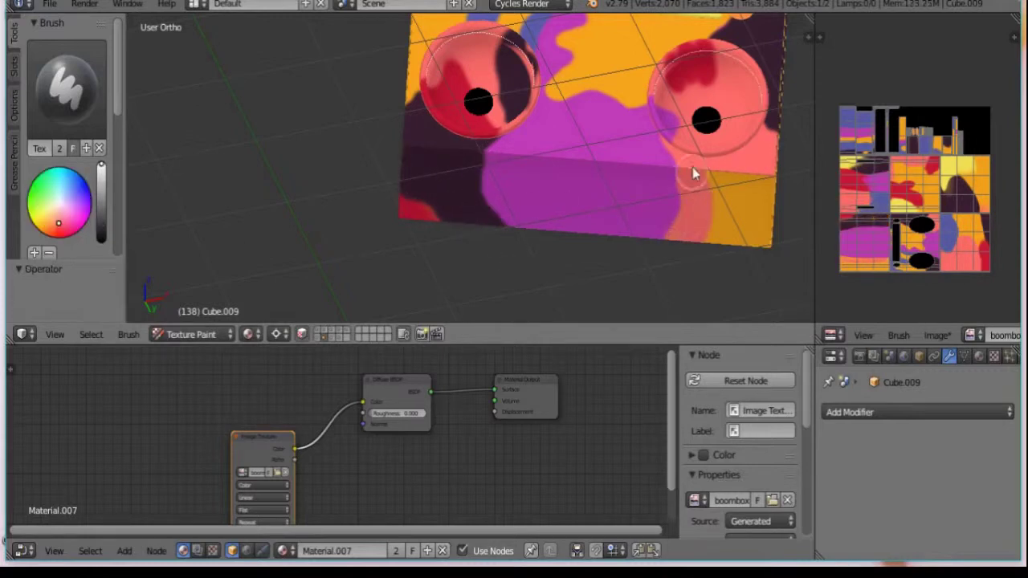
{"action": "mouse_move", "coordinate": [753, 229]}
{"action": "middle_mouse_down"}
{"action": "mouse_move", "coordinate": [666, 137]}
{"action": "mouse_move", "coordinate": [929, 325]}
{"action": "middle_mouse_up"}
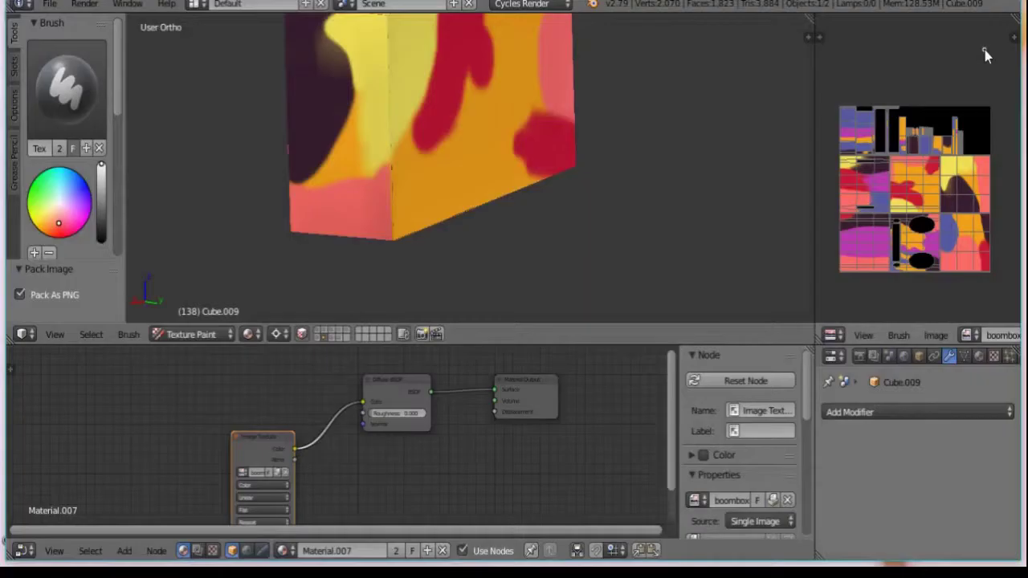
{"action": "mouse_move", "coordinate": [985, 50]}
{"action": "middle_mouse_down"}
{"action": "mouse_move", "coordinate": [643, 236]}
{"action": "mouse_move", "coordinate": [563, 206]}
{"action": "middle_mouse_up"}
{"action": "right_click", "coordinate": [563, 207]}
Step: Fill half the crown magenta with the Fill brush in Material Preview shading
{"action": "left_click", "coordinate": [695, 501]}
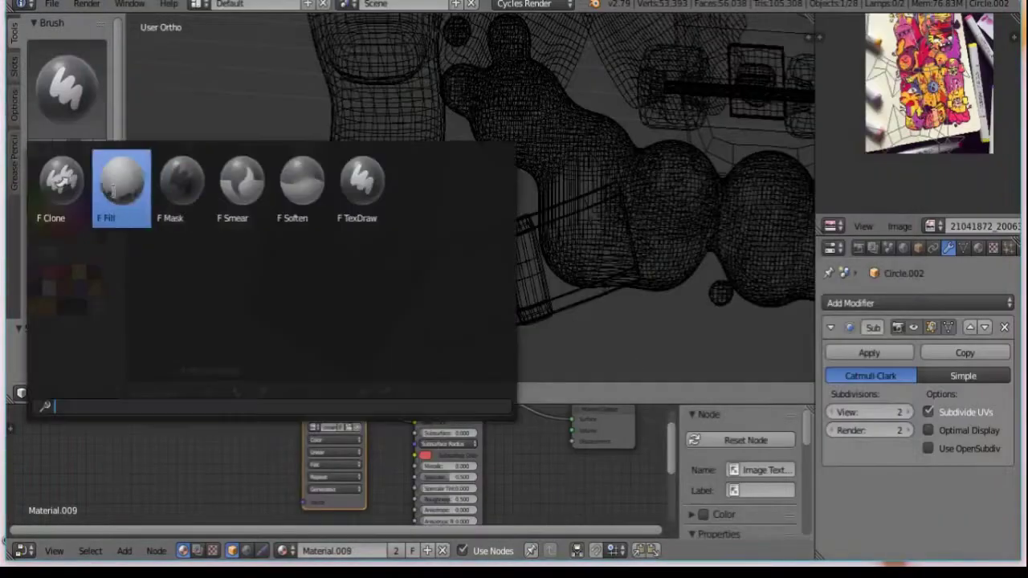
{"action": "left_click", "coordinate": [114, 189]}
{"action": "scroll", "coordinate": [64, 161], "scroll_direction": "down", "scroll_amount": 5}
{"action": "key", "text": "KP_1"}
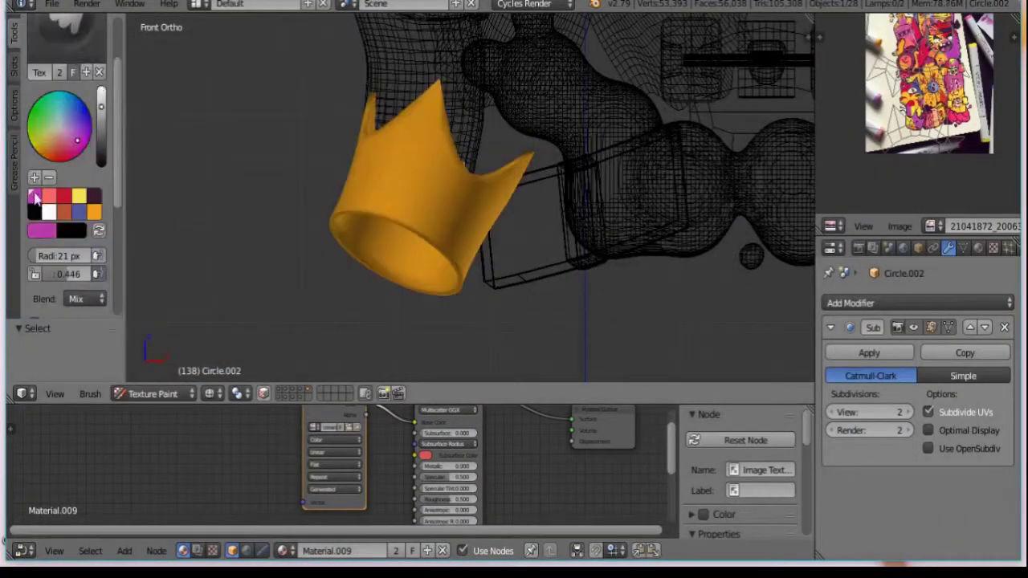
{"action": "key", "text": "z"}
{"action": "left_click", "coordinate": [262, 301]}
{"action": "left_click_drag", "start_coordinate": [418, 270], "coordinate": [437, 201]}
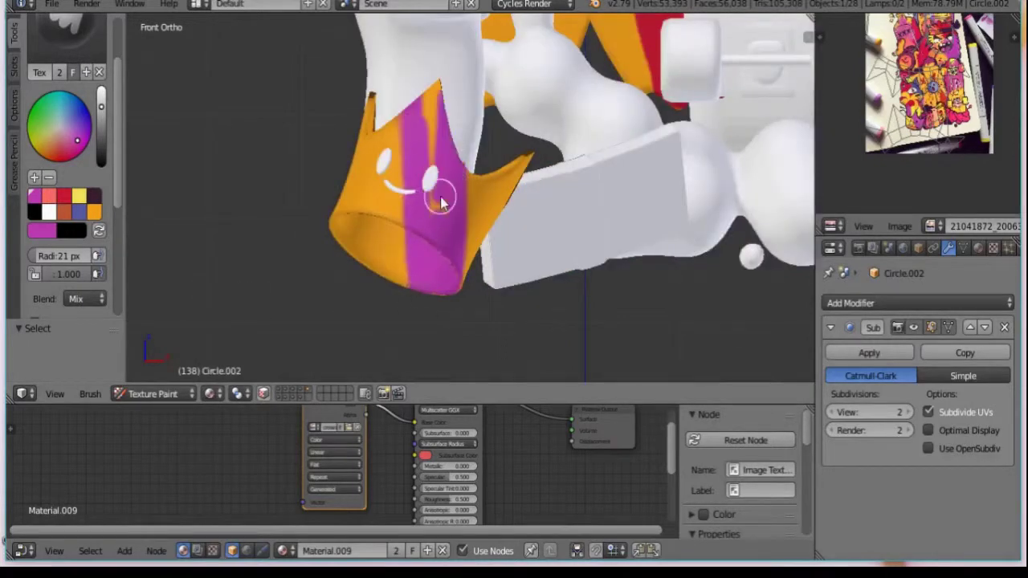
Step: Set the crown material's Principled BSDF Roughness to 0.350 in the node editor
{"action": "mouse_move", "coordinate": [436, 202]}
{"action": "middle_mouse_down"}
{"action": "mouse_move", "coordinate": [436, 243]}
{"action": "mouse_move", "coordinate": [455, 110]}
{"action": "middle_mouse_up"}
{"action": "mouse_move", "coordinate": [519, 118]}
{"action": "middle_mouse_down"}
{"action": "mouse_move", "coordinate": [170, 275]}
{"action": "mouse_move", "coordinate": [344, 375]}
{"action": "mouse_move", "coordinate": [523, 154]}
{"action": "mouse_move", "coordinate": [725, 135]}
{"action": "mouse_move", "coordinate": [555, 147]}
{"action": "mouse_move", "coordinate": [292, 232]}
{"action": "middle_mouse_up"}
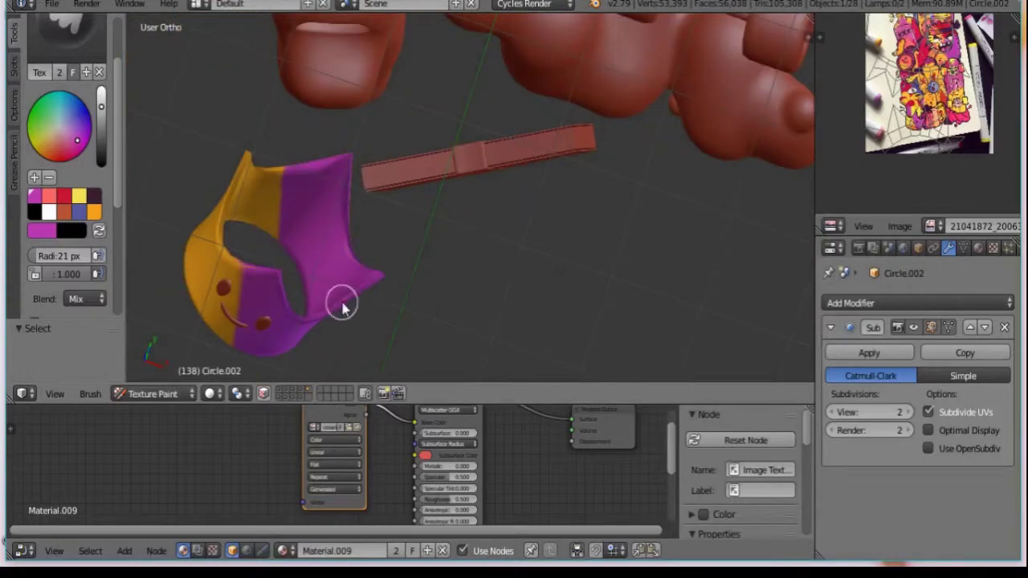
{"action": "mouse_move", "coordinate": [343, 308]}
{"action": "middle_mouse_down"}
{"action": "mouse_move", "coordinate": [234, 62]}
{"action": "mouse_move", "coordinate": [551, 291]}
{"action": "mouse_move", "coordinate": [702, 230]}
{"action": "mouse_move", "coordinate": [63, 420]}
{"action": "middle_mouse_up"}
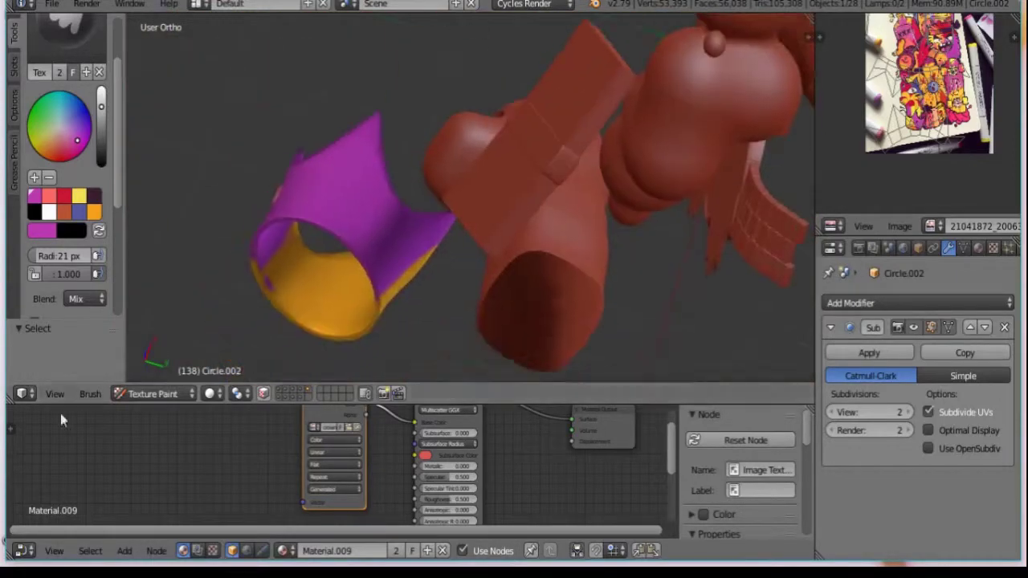
{"action": "middle_click_drag", "start_coordinate": [321, 241], "coordinate": [408, 161]}
{"action": "scroll", "coordinate": [348, 344], "scroll_direction": "up", "scroll_amount": 3}
{"action": "mouse_move", "coordinate": [409, 384]}
{"action": "left_mouse_down"}
{"action": "mouse_move", "coordinate": [409, 165]}
{"action": "mouse_move", "coordinate": [447, 447]}
{"action": "left_mouse_up"}
{"action": "scroll", "coordinate": [474, 254], "scroll_direction": "up", "scroll_amount": 2}
{"action": "type", "text": "35"}
{"action": "key", "text": "Return"}
Step: Return to Object Mode with solid shading and enlarge the node editor
{"action": "left_click", "coordinate": [279, 456]}
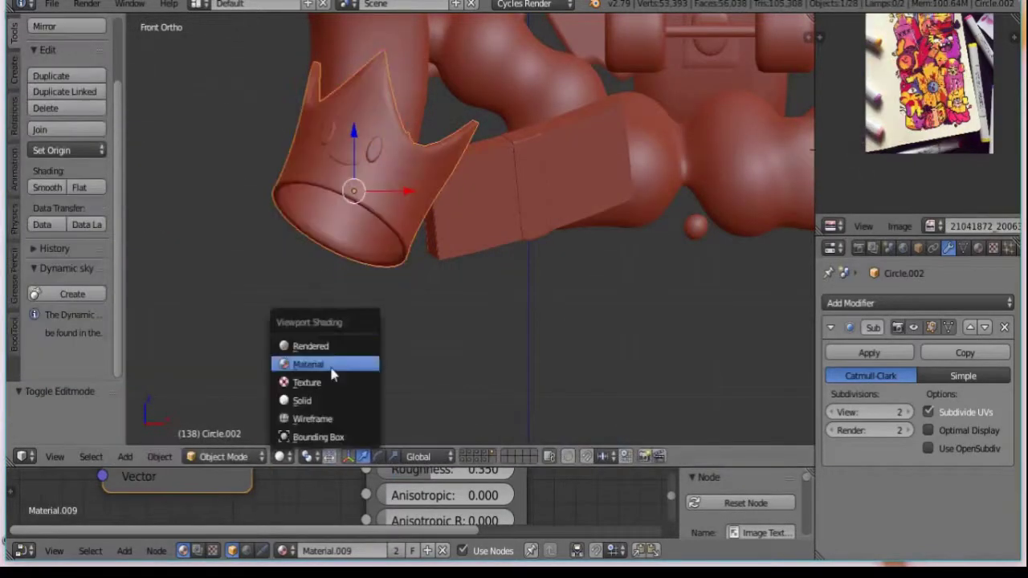
{"action": "left_click", "coordinate": [310, 399]}
{"action": "left_click", "coordinate": [978, 249]}
{"action": "left_click_drag", "start_coordinate": [650, 468], "coordinate": [651, 195]}
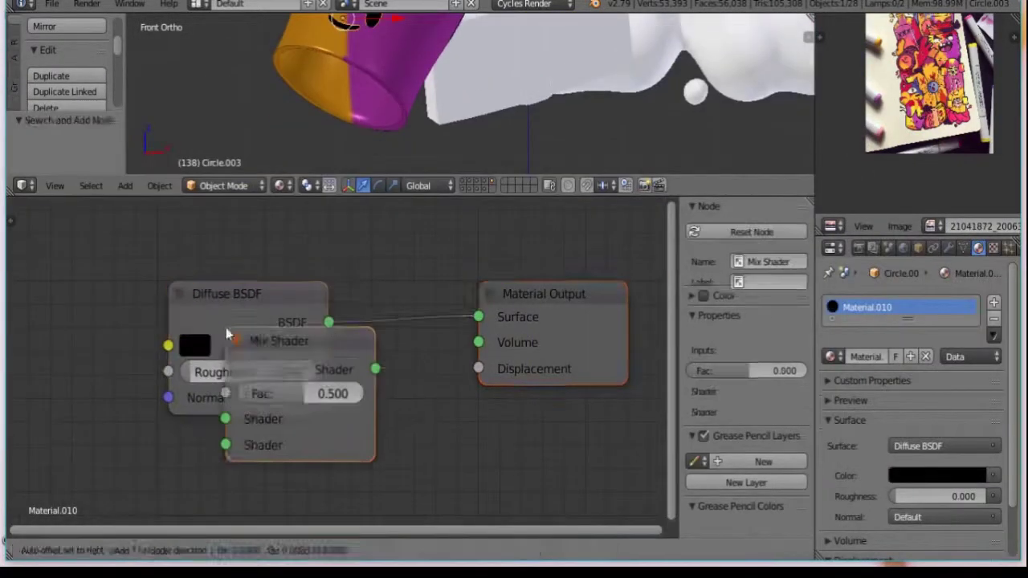
Step: Insert a Mix Shader blending the black Diffuse with a Glossy BSDF before the material output
{"action": "left_click", "coordinate": [254, 408]}
{"action": "left_click_drag", "start_coordinate": [313, 434], "coordinate": [251, 438]}
{"action": "left_click", "coordinate": [253, 407]}
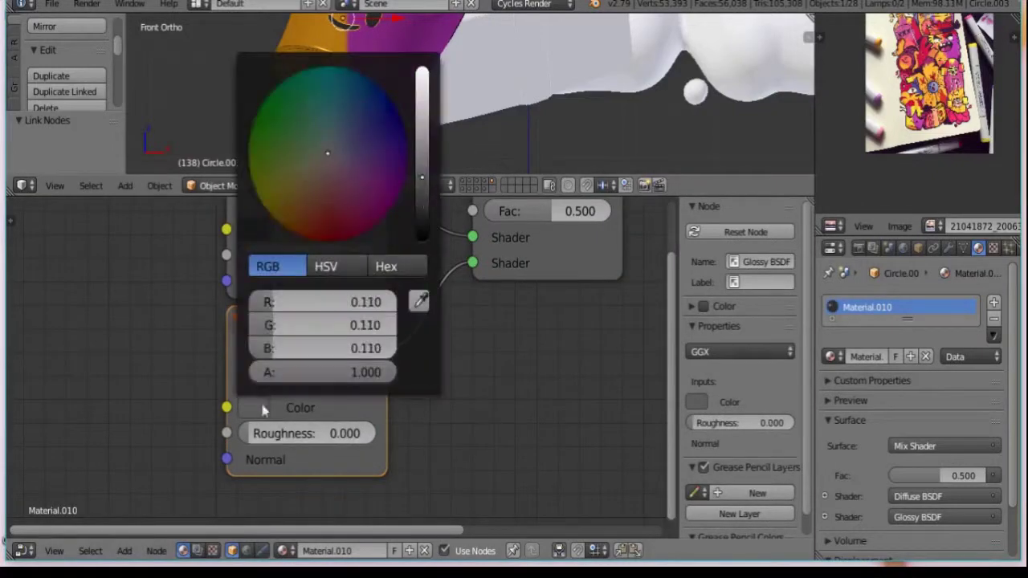
{"action": "left_click_drag", "start_coordinate": [506, 195], "coordinate": [506, 496]}
{"action": "middle_click_drag", "start_coordinate": [506, 362], "coordinate": [632, 343]}
{"action": "key", "text": "KP_1"}
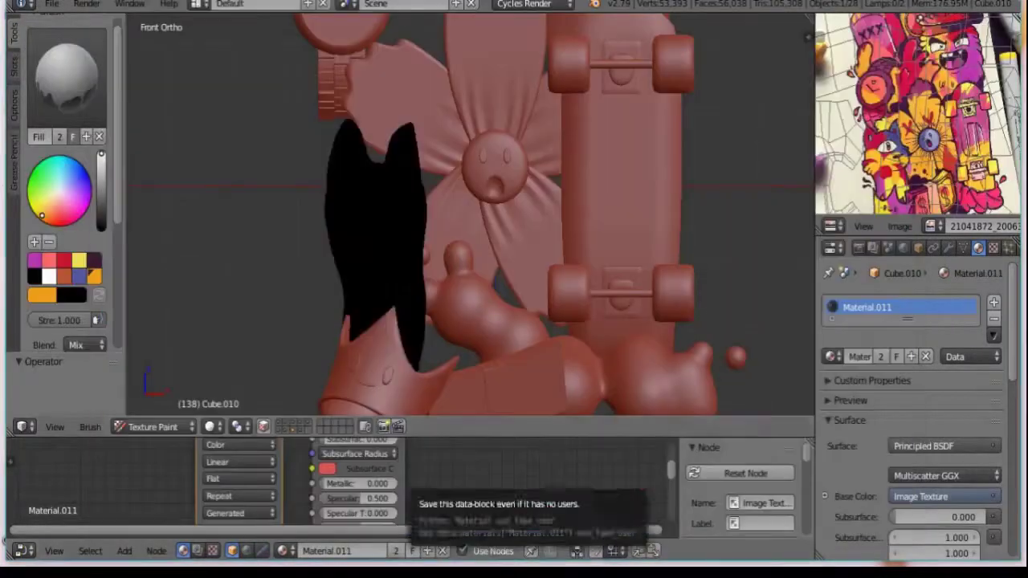
{"action": "left_click", "coordinate": [213, 427]}
Step: Paint red strokes over the cat face and head, touching up mouth drips with orange
{"action": "left_click", "coordinate": [239, 334]}
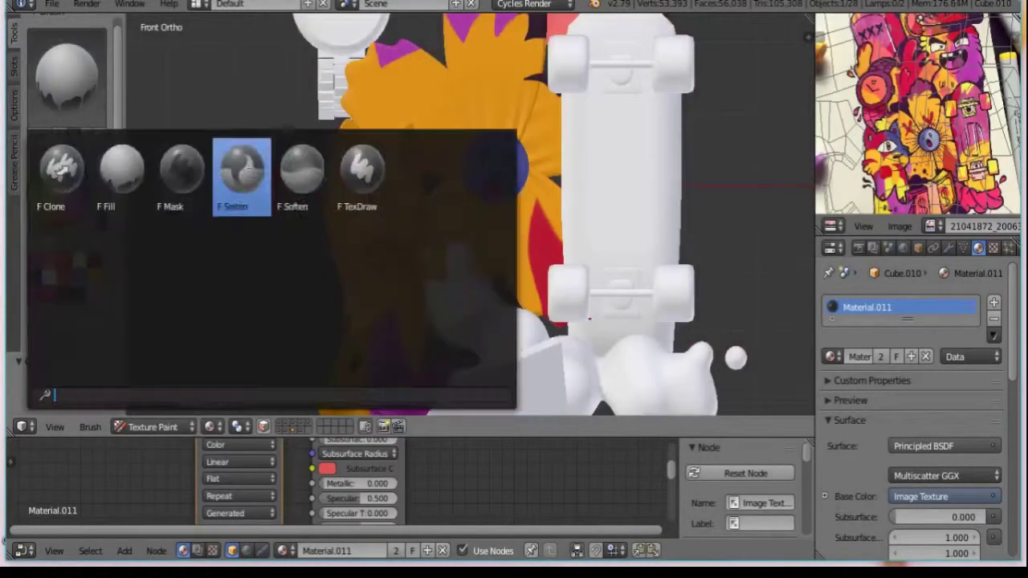
{"action": "scroll", "coordinate": [402, 201], "scroll_direction": "up", "scroll_amount": 5}
{"action": "mouse_move", "coordinate": [462, 173]}
{"action": "left_mouse_down"}
{"action": "mouse_move", "coordinate": [327, 109]}
{"action": "mouse_move", "coordinate": [362, 229]}
{"action": "mouse_move", "coordinate": [318, 275]}
{"action": "left_mouse_up"}
{"action": "key", "text": "s"}
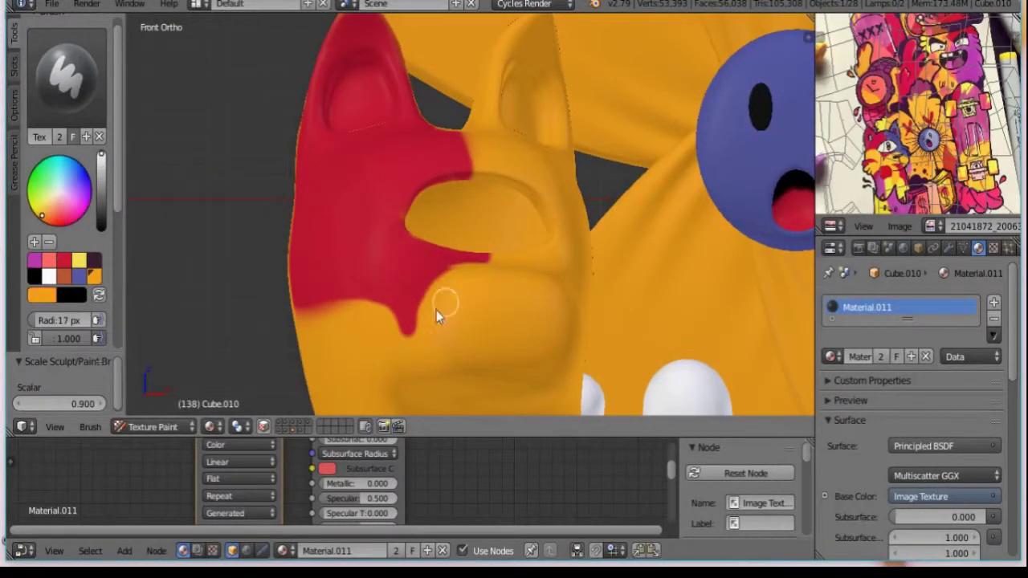
{"action": "left_click_drag", "start_coordinate": [443, 301], "coordinate": [426, 322]}
{"action": "middle_click_drag", "start_coordinate": [425, 321], "coordinate": [433, 251]}
{"action": "key", "text": "s"}
{"action": "mouse_move", "coordinate": [469, 218]}
{"action": "middle_mouse_down"}
{"action": "mouse_move", "coordinate": [311, 337]}
{"action": "mouse_move", "coordinate": [551, 184]}
{"action": "middle_mouse_up"}
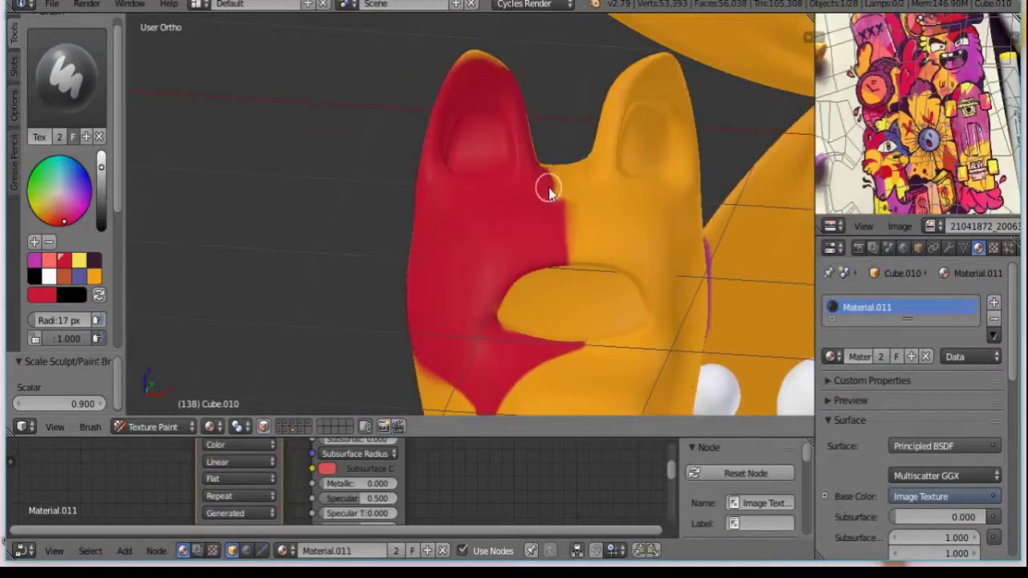
{"action": "left_click_drag", "start_coordinate": [551, 184], "coordinate": [569, 221]}
{"action": "mouse_move", "coordinate": [570, 220]}
{"action": "middle_mouse_down"}
{"action": "mouse_move", "coordinate": [680, 100]}
{"action": "mouse_move", "coordinate": [503, 51]}
{"action": "mouse_move", "coordinate": [420, 310]}
{"action": "middle_mouse_up"}
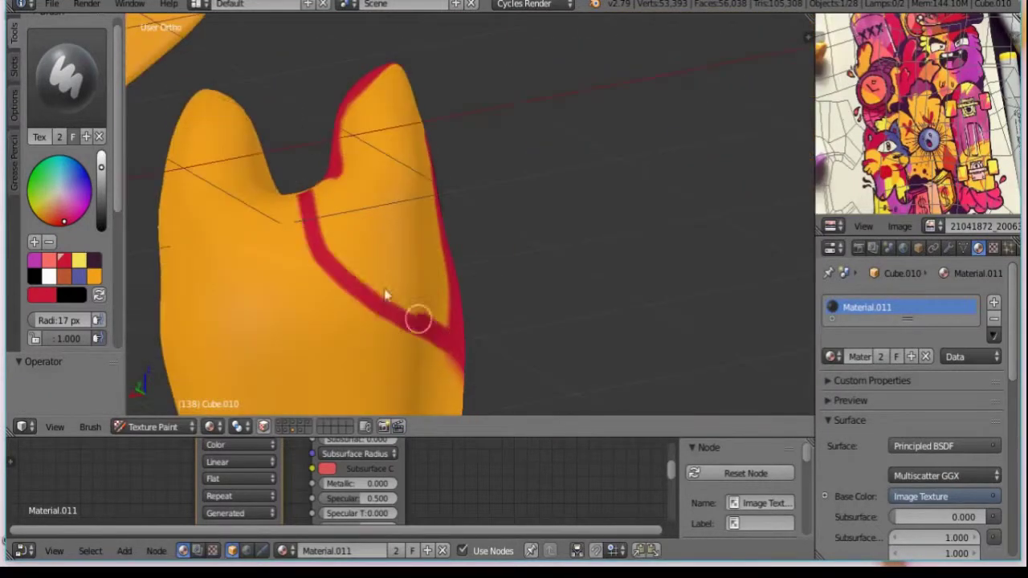
{"action": "key", "text": "bracketright"}
{"action": "key", "text": "bracketright"}
{"action": "key", "text": "bracketright"}
{"action": "mouse_move", "coordinate": [420, 310]}
{"action": "left_mouse_down"}
{"action": "mouse_move", "coordinate": [374, 92]}
{"action": "mouse_move", "coordinate": [410, 247]}
{"action": "left_mouse_up"}
Step: Paint three red strokes down the figure's body from the front view
{"action": "mouse_move", "coordinate": [410, 247]}
{"action": "middle_mouse_down"}
{"action": "mouse_move", "coordinate": [246, 172]}
{"action": "mouse_move", "coordinate": [516, 131]}
{"action": "middle_mouse_up"}
{"action": "key", "text": "bracketleft"}
{"action": "key", "text": "bracketleft"}
{"action": "key", "text": "bracketleft"}
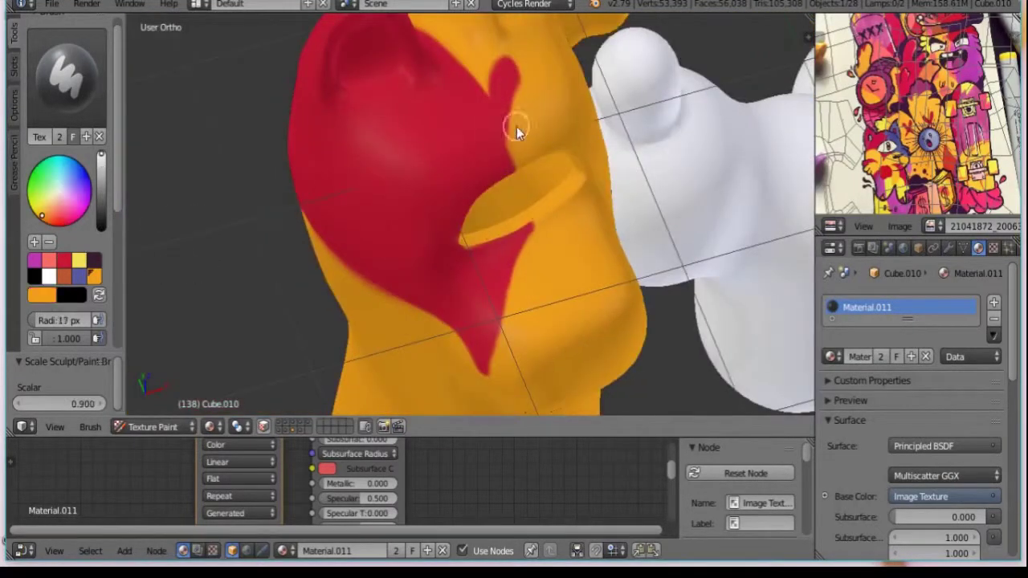
{"action": "key", "text": "KP_1"}
{"action": "scroll", "coordinate": [463, 138], "scroll_direction": "down", "scroll_amount": 5, "text": "shift"}
{"action": "key", "text": "s"}
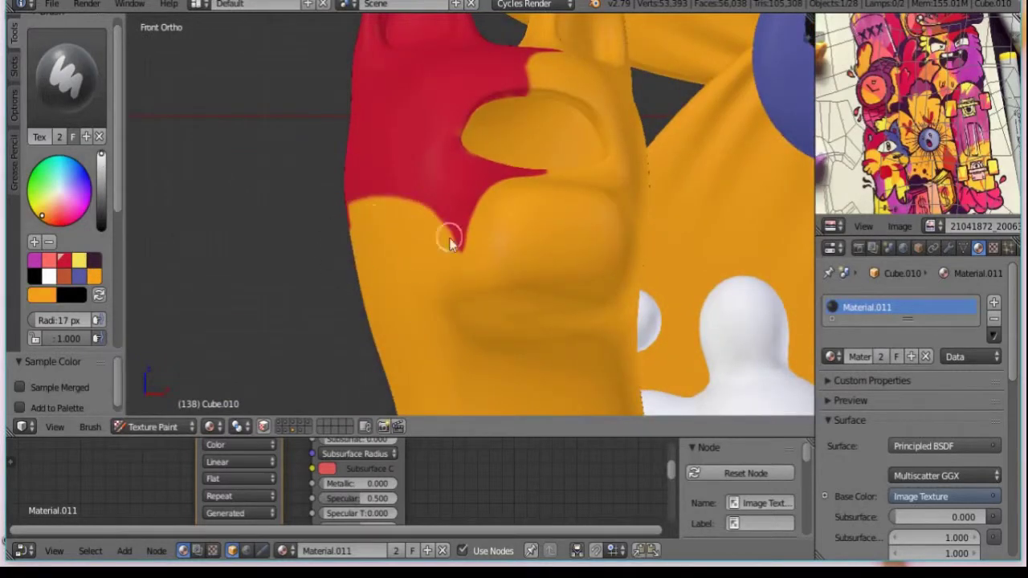
{"action": "middle_click_drag", "start_coordinate": [362, 195], "coordinate": [172, 237]}
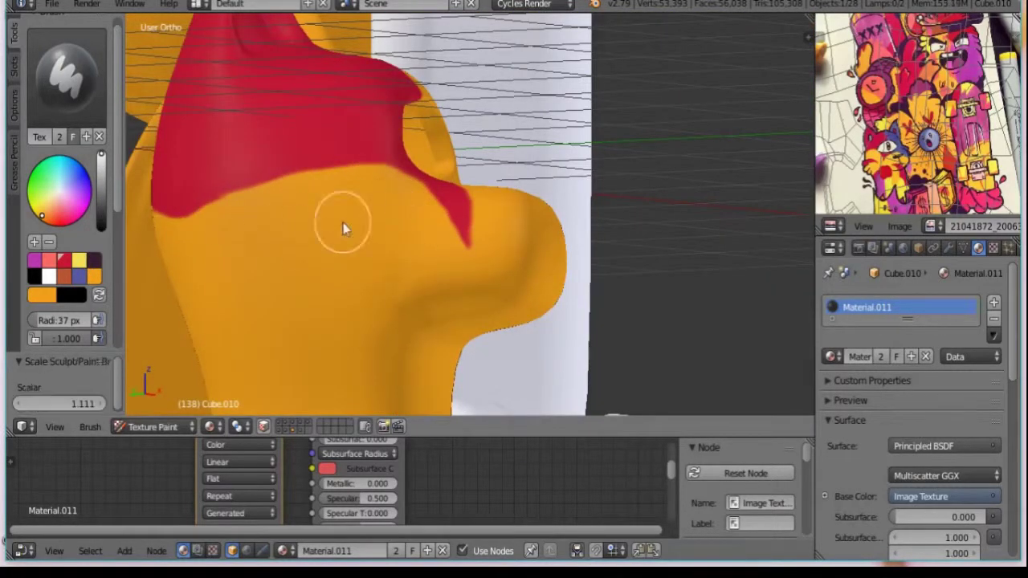
{"action": "key", "text": "KP_1"}
{"action": "scroll", "coordinate": [367, 179], "scroll_direction": "down", "scroll_amount": 1, "text": "shift"}
{"action": "key", "text": "s"}
{"action": "left_click_drag", "start_coordinate": [350, 160], "coordinate": [411, 160]}
{"action": "left_click_drag", "start_coordinate": [439, 208], "coordinate": [439, 270]}
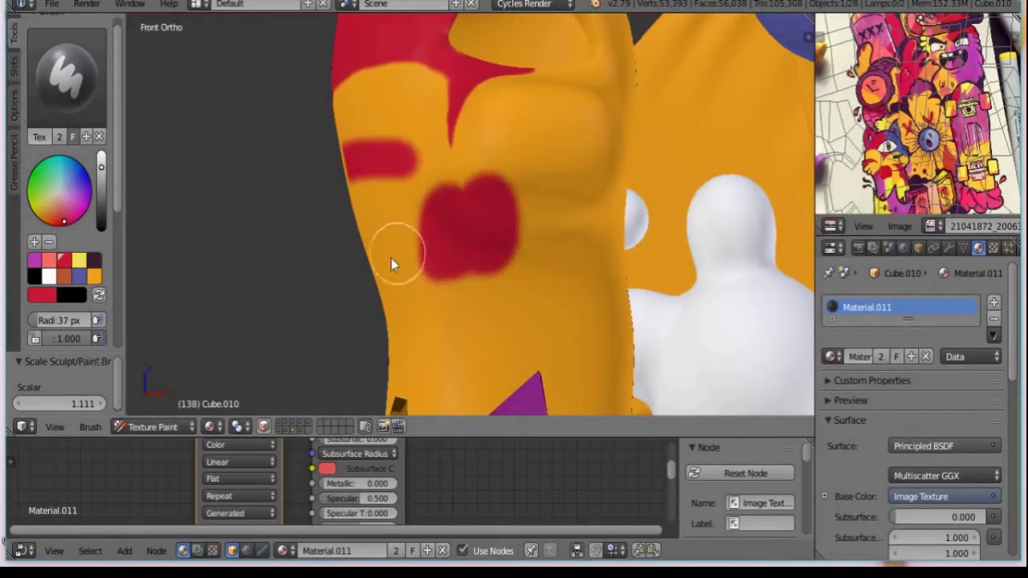
{"action": "left_click_drag", "start_coordinate": [585, 224], "coordinate": [572, 402]}
{"action": "scroll", "coordinate": [572, 177], "scroll_direction": "down", "scroll_amount": 5, "text": "shift"}
Step: Sample orange, magenta and then blue from the figure while checking the paint
{"action": "mouse_move", "coordinate": [573, 224]}
{"action": "middle_mouse_down"}
{"action": "mouse_move", "coordinate": [551, 119]}
{"action": "mouse_move", "coordinate": [539, 241]}
{"action": "mouse_move", "coordinate": [523, 230]}
{"action": "mouse_move", "coordinate": [402, 288]}
{"action": "middle_mouse_up"}
{"action": "key", "text": "s"}
{"action": "key", "text": "KP_1"}
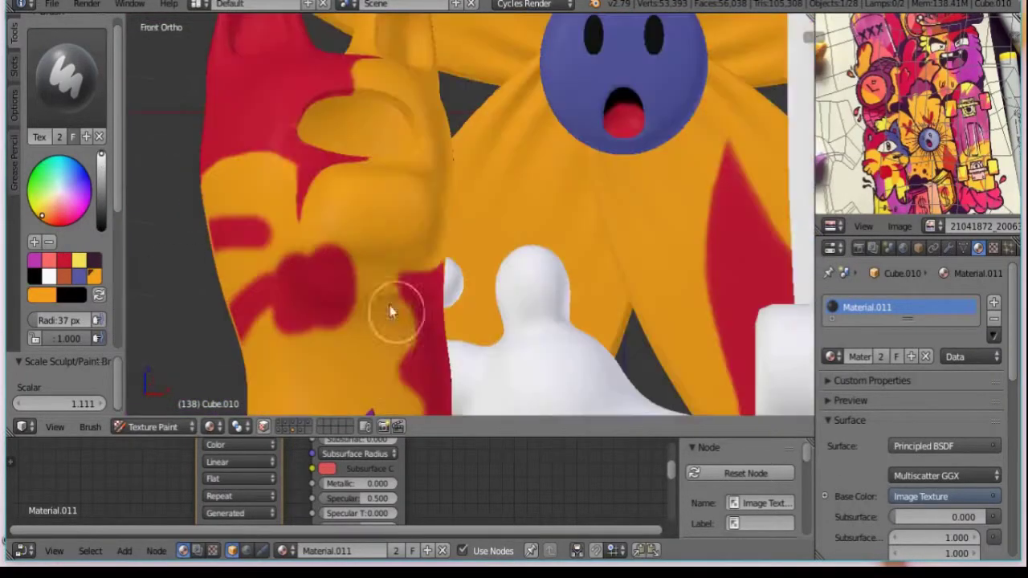
{"action": "scroll", "coordinate": [359, 318], "scroll_direction": "down", "scroll_amount": 4, "text": "shift"}
{"action": "middle_click_drag", "start_coordinate": [362, 335], "coordinate": [425, 338]}
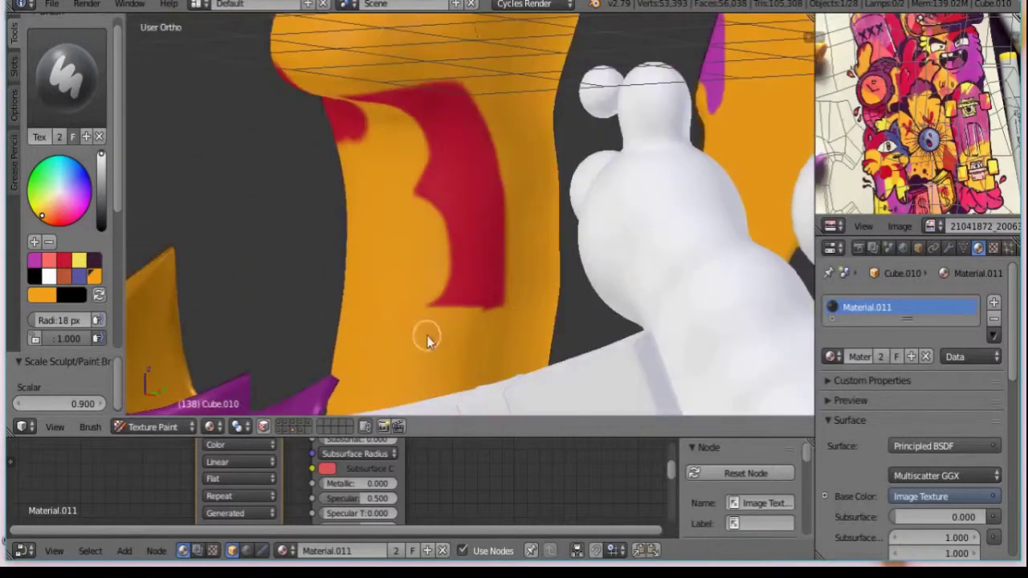
{"action": "key", "text": "KP_1"}
{"action": "key", "text": "s"}
{"action": "scroll", "coordinate": [233, 194], "scroll_direction": "up", "scroll_amount": 2}
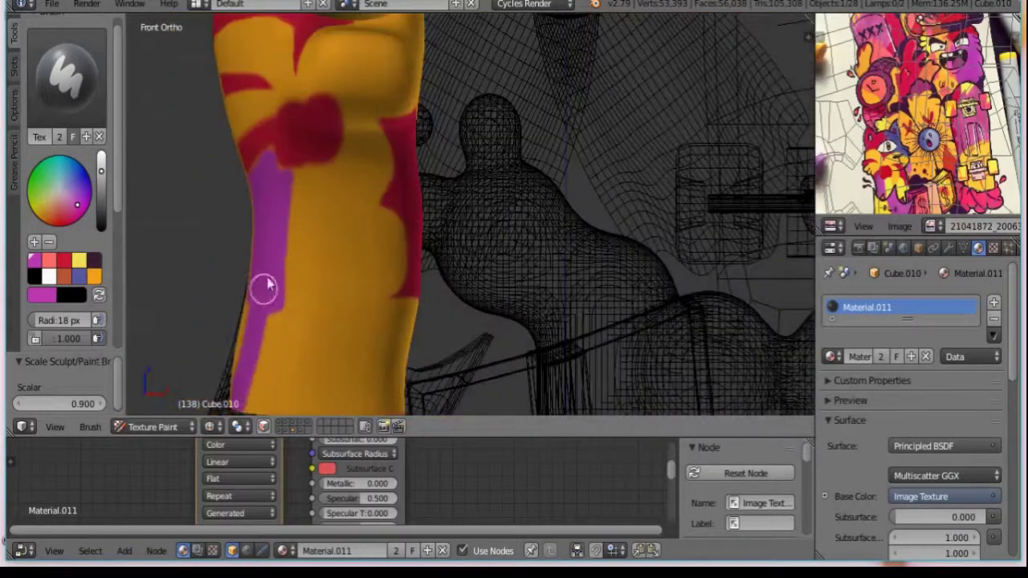
{"action": "scroll", "coordinate": [262, 287], "scroll_direction": "up", "scroll_amount": 2}
{"action": "scroll", "coordinate": [291, 193], "scroll_direction": "up", "scroll_amount": 2}
{"action": "scroll", "coordinate": [514, 147], "scroll_direction": "down", "scroll_amount": 2}
{"action": "key", "text": "s"}
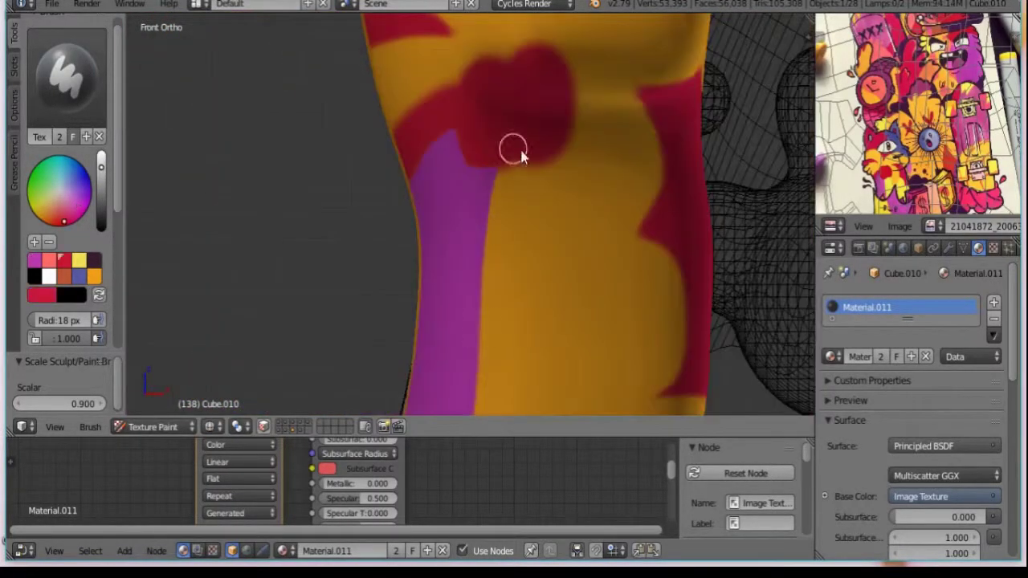
{"action": "scroll", "coordinate": [680, 73], "scroll_direction": "up", "scroll_amount": 2}
{"action": "scroll", "coordinate": [597, 231], "scroll_direction": "up", "scroll_amount": 2}
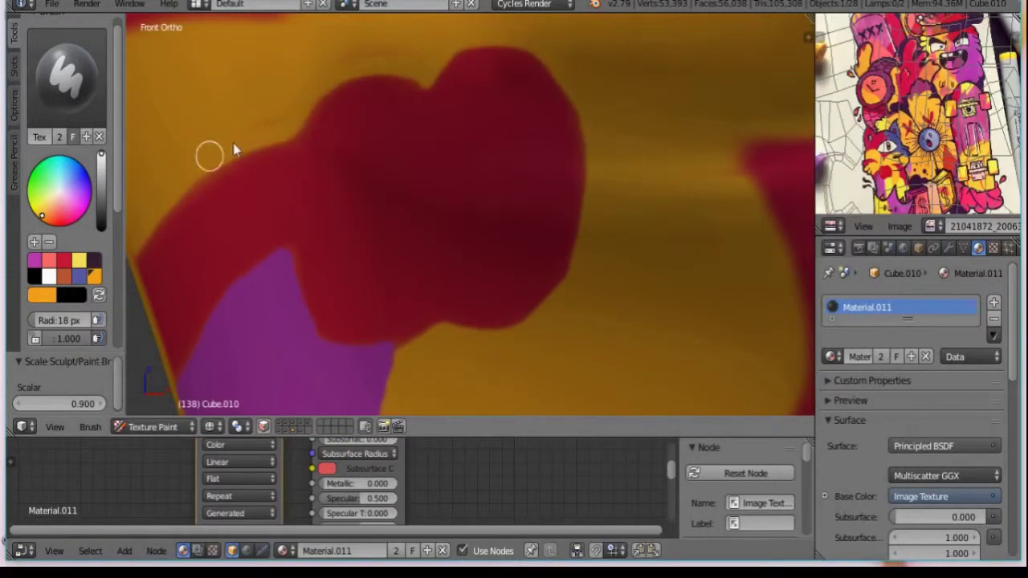
{"action": "scroll", "coordinate": [233, 150], "scroll_direction": "down", "scroll_amount": 3}
{"action": "scroll", "coordinate": [493, 252], "scroll_direction": "up", "scroll_amount": 3}
{"action": "key", "text": "s"}
Step: Paint blue over the yellow and red areas on the back of the head
{"action": "mouse_move", "coordinate": [508, 51]}
{"action": "middle_mouse_down"}
{"action": "mouse_move", "coordinate": [535, 149]}
{"action": "mouse_move", "coordinate": [509, 154]}
{"action": "mouse_move", "coordinate": [475, 200]}
{"action": "middle_mouse_up"}
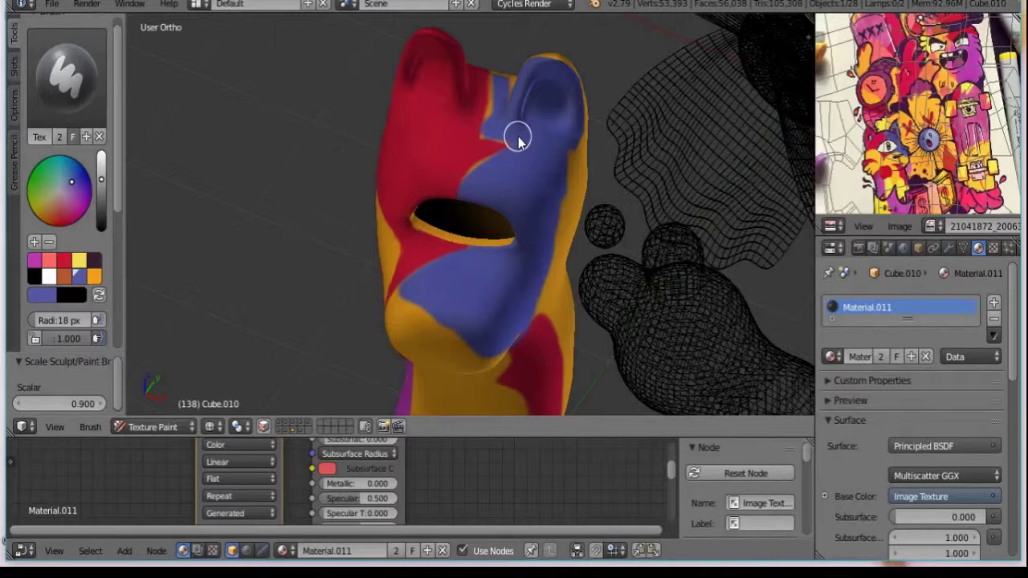
{"action": "middle_click_drag", "start_coordinate": [511, 83], "coordinate": [522, 316]}
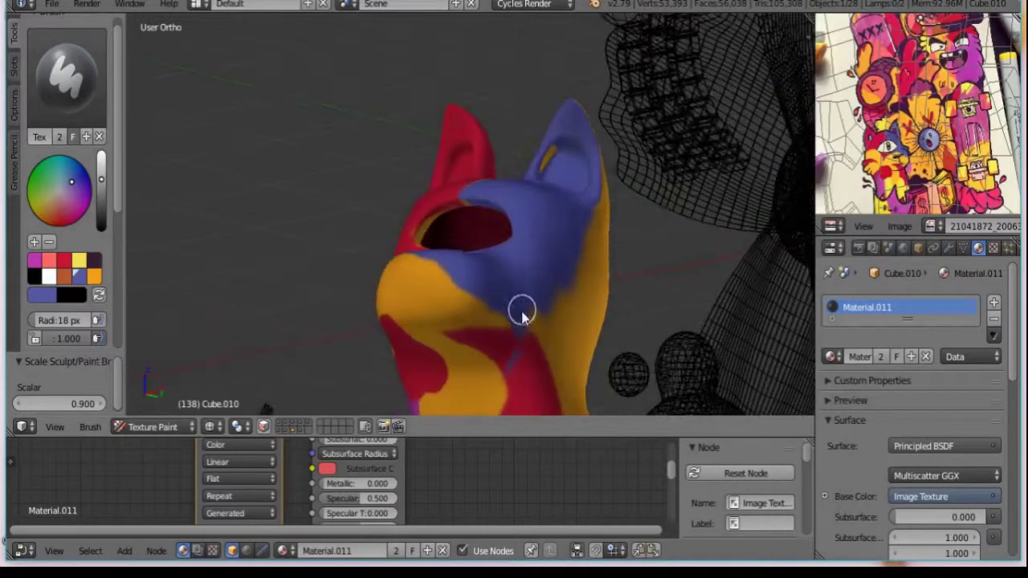
{"action": "mouse_move", "coordinate": [611, 313]}
{"action": "middle_mouse_down"}
{"action": "mouse_move", "coordinate": [335, 276]}
{"action": "mouse_move", "coordinate": [450, 196]}
{"action": "middle_mouse_up"}
{"action": "mouse_move", "coordinate": [449, 195]}
{"action": "left_mouse_down"}
{"action": "mouse_move", "coordinate": [413, 356]}
{"action": "mouse_move", "coordinate": [518, 357]}
{"action": "left_mouse_up"}
{"action": "scroll", "coordinate": [546, 354], "scroll_direction": "up", "scroll_amount": 5}
{"action": "mouse_move", "coordinate": [579, 347]}
{"action": "middle_mouse_down"}
{"action": "mouse_move", "coordinate": [580, 224]}
{"action": "mouse_move", "coordinate": [508, 87]}
{"action": "middle_mouse_up"}
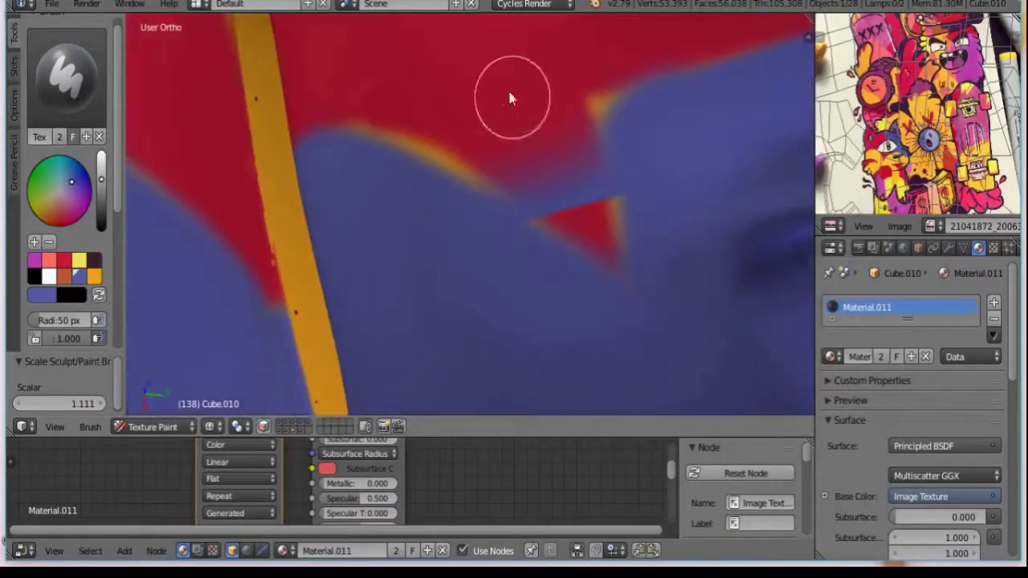
{"action": "key", "text": "s"}
{"action": "scroll", "coordinate": [498, 156], "scroll_direction": "down", "scroll_amount": 5}
{"action": "scroll", "coordinate": [666, 176], "scroll_direction": "up", "scroll_amount": 5}
{"action": "key", "text": "bracketleft"}
{"action": "key", "text": "bracketleft"}
{"action": "key", "text": "bracketleft"}
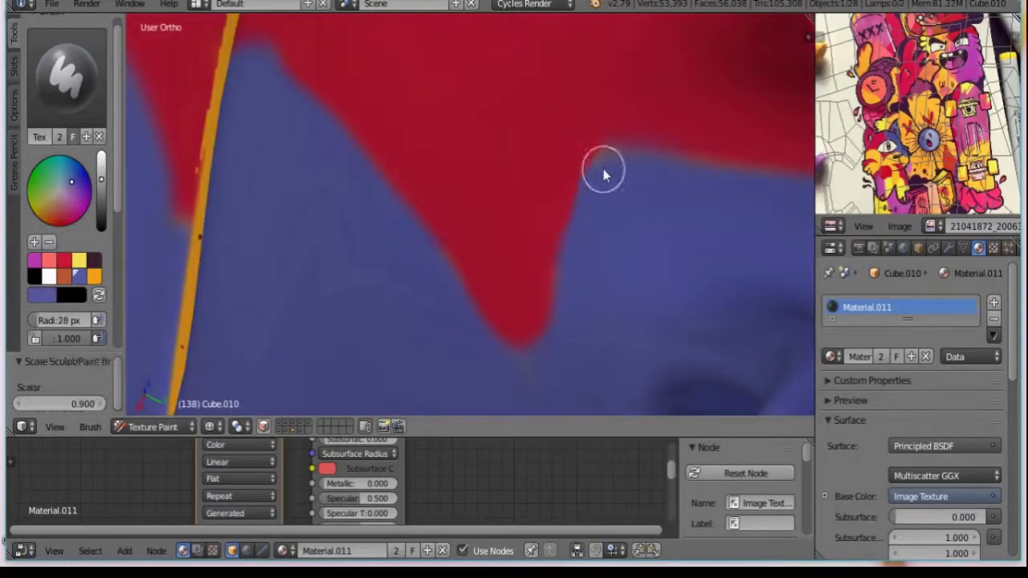
{"action": "mouse_move", "coordinate": [602, 168]}
{"action": "middle_mouse_down"}
{"action": "mouse_move", "coordinate": [410, 310]}
{"action": "mouse_move", "coordinate": [490, 218]}
{"action": "middle_mouse_up"}
{"action": "key", "text": "s"}
Step: Paint yellow strokes on the figure's body
{"action": "left_click", "coordinate": [79, 259]}
{"action": "key", "text": "KP_1"}
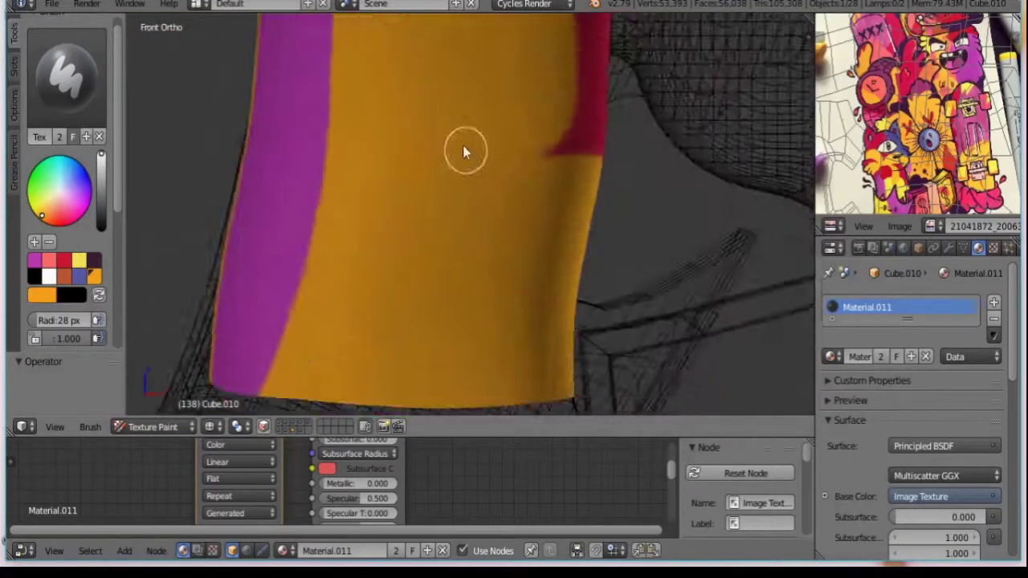
{"action": "scroll", "coordinate": [464, 152], "scroll_direction": "down", "scroll_amount": 3}
{"action": "left_click_drag", "start_coordinate": [464, 152], "coordinate": [443, 164]}
{"action": "scroll", "coordinate": [498, 250], "scroll_direction": "up", "scroll_amount": 5}
{"action": "mouse_move", "coordinate": [498, 251]}
{"action": "middle_mouse_down"}
{"action": "mouse_move", "coordinate": [535, 62]}
{"action": "mouse_move", "coordinate": [379, 156]}
{"action": "middle_mouse_up"}
{"action": "mouse_move", "coordinate": [410, 101]}
{"action": "middle_mouse_down"}
{"action": "mouse_move", "coordinate": [707, 386]}
{"action": "mouse_move", "coordinate": [500, 361]}
{"action": "middle_mouse_up"}
{"action": "key", "text": "KP_1"}
{"action": "scroll", "coordinate": [503, 69], "scroll_direction": "down", "scroll_amount": 3}
{"action": "scroll", "coordinate": [295, 373], "scroll_direction": "up", "scroll_amount": 5}
Step: Paint a large blue patch on the figure, then an orange stripe across the purple board
{"action": "middle_click_drag", "start_coordinate": [294, 374], "coordinate": [276, 96]}
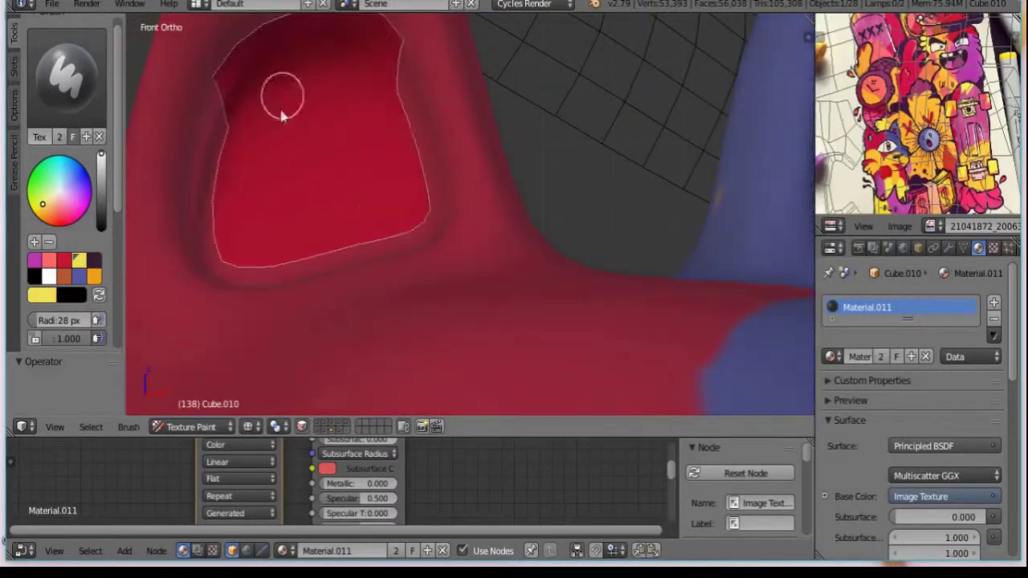
{"action": "left_click", "coordinate": [79, 276]}
{"action": "key", "text": "bracketright"}
{"action": "left_click_drag", "start_coordinate": [322, 192], "coordinate": [340, 236]}
{"action": "mouse_move", "coordinate": [340, 236]}
{"action": "middle_mouse_down"}
{"action": "mouse_move", "coordinate": [534, 175]}
{"action": "mouse_move", "coordinate": [563, 131]}
{"action": "mouse_move", "coordinate": [631, 230]}
{"action": "middle_mouse_up"}
{"action": "key", "text": "bracketleft"}
{"action": "key", "text": "bracketleft"}
{"action": "key", "text": "bracketleft"}
{"action": "key", "text": "KP_1"}
{"action": "scroll", "coordinate": [568, 287], "scroll_direction": "down", "scroll_amount": 3}
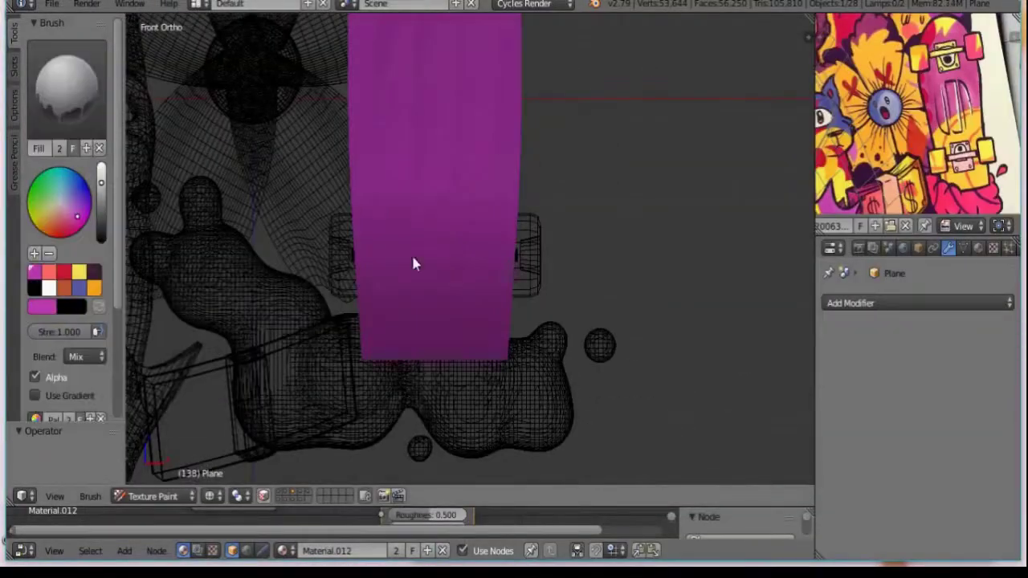
{"action": "mouse_move", "coordinate": [414, 264]}
{"action": "left_mouse_down"}
{"action": "mouse_move", "coordinate": [535, 166]}
{"action": "mouse_move", "coordinate": [335, 327]}
{"action": "mouse_move", "coordinate": [432, 263]}
{"action": "left_mouse_up"}
Step: Paint purple on the board's lower right, then switch the colour to orange
{"action": "left_click", "coordinate": [37, 275]}
{"action": "mouse_move", "coordinate": [418, 209]}
{"action": "middle_mouse_down"}
{"action": "mouse_move", "coordinate": [449, 158]}
{"action": "mouse_move", "coordinate": [429, 202]}
{"action": "mouse_move", "coordinate": [390, 201]}
{"action": "middle_mouse_up"}
{"action": "left_click_drag", "start_coordinate": [494, 298], "coordinate": [529, 323]}
{"action": "mouse_move", "coordinate": [528, 323]}
{"action": "middle_mouse_down"}
{"action": "mouse_move", "coordinate": [754, 124]}
{"action": "mouse_move", "coordinate": [510, 336]}
{"action": "mouse_move", "coordinate": [528, 252]}
{"action": "mouse_move", "coordinate": [427, 247]}
{"action": "mouse_move", "coordinate": [429, 115]}
{"action": "mouse_move", "coordinate": [493, 271]}
{"action": "mouse_move", "coordinate": [478, 160]}
{"action": "middle_mouse_up"}
{"action": "key", "text": "s"}
{"action": "key", "text": "x"}
{"action": "scroll", "coordinate": [528, 255], "scroll_direction": "up", "scroll_amount": 5}
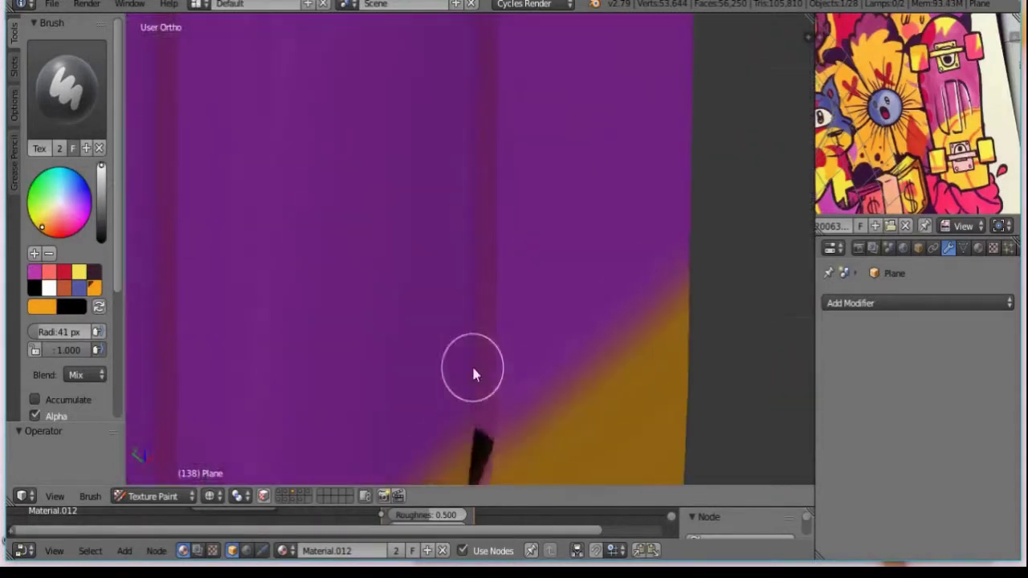
{"action": "mouse_move", "coordinate": [474, 370]}
{"action": "middle_mouse_down"}
{"action": "mouse_move", "coordinate": [443, 80]}
{"action": "mouse_move", "coordinate": [581, 202]}
{"action": "mouse_move", "coordinate": [785, 49]}
{"action": "mouse_move", "coordinate": [338, 188]}
{"action": "mouse_move", "coordinate": [466, 82]}
{"action": "middle_mouse_up"}
Step: With a 45 px brush, paint orange over the board's top and a purple zigzag across it
{"action": "key", "text": "x"}
{"action": "middle_click_drag", "start_coordinate": [591, 118], "coordinate": [483, 218]}
{"action": "key", "text": "bracketleft"}
{"action": "key", "text": "bracketleft"}
{"action": "key", "text": "bracketleft"}
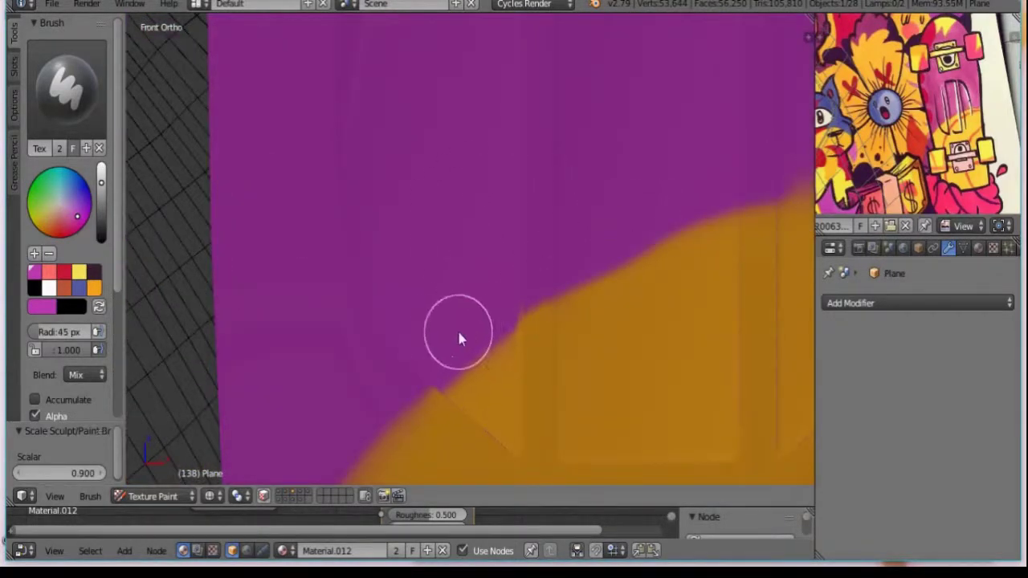
{"action": "key", "text": "KP_1"}
{"action": "scroll", "coordinate": [592, 75], "scroll_direction": "down", "scroll_amount": 2}
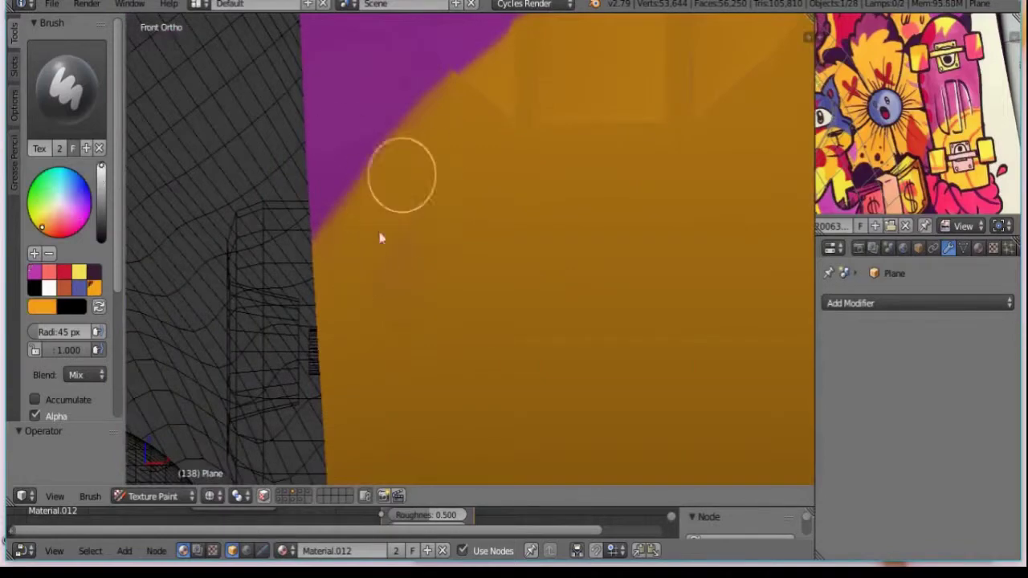
{"action": "scroll", "coordinate": [307, 251], "scroll_direction": "down", "scroll_amount": 2}
{"action": "scroll", "coordinate": [360, 148], "scroll_direction": "down", "scroll_amount": 2}
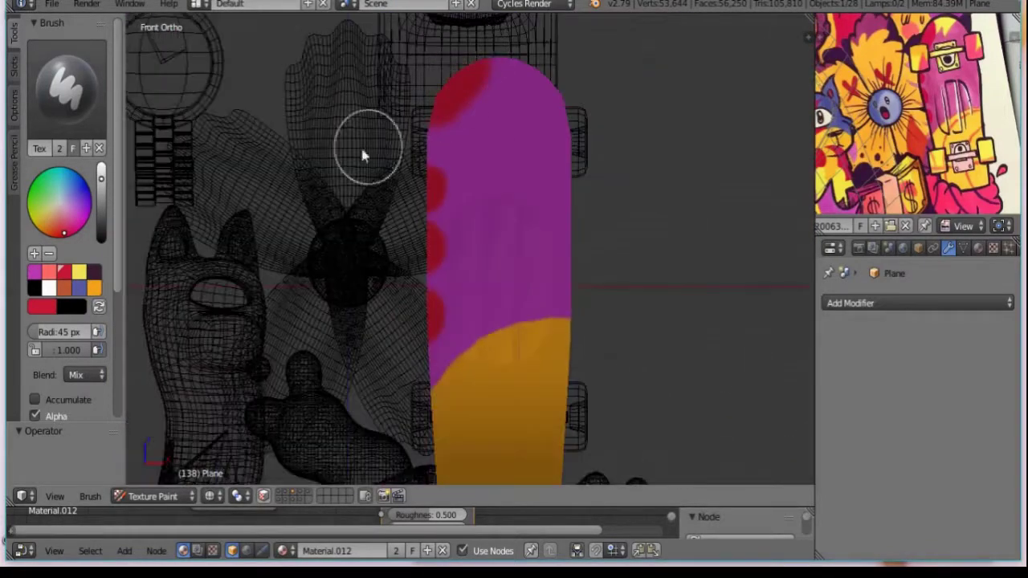
{"action": "scroll", "coordinate": [483, 179], "scroll_direction": "up", "scroll_amount": 3}
{"action": "left_click_drag", "start_coordinate": [482, 179], "coordinate": [572, 108]}
{"action": "scroll", "coordinate": [390, 405], "scroll_direction": "up", "scroll_amount": 3}
{"action": "key", "text": "x"}
{"action": "left_click_drag", "start_coordinate": [389, 400], "coordinate": [657, 471]}
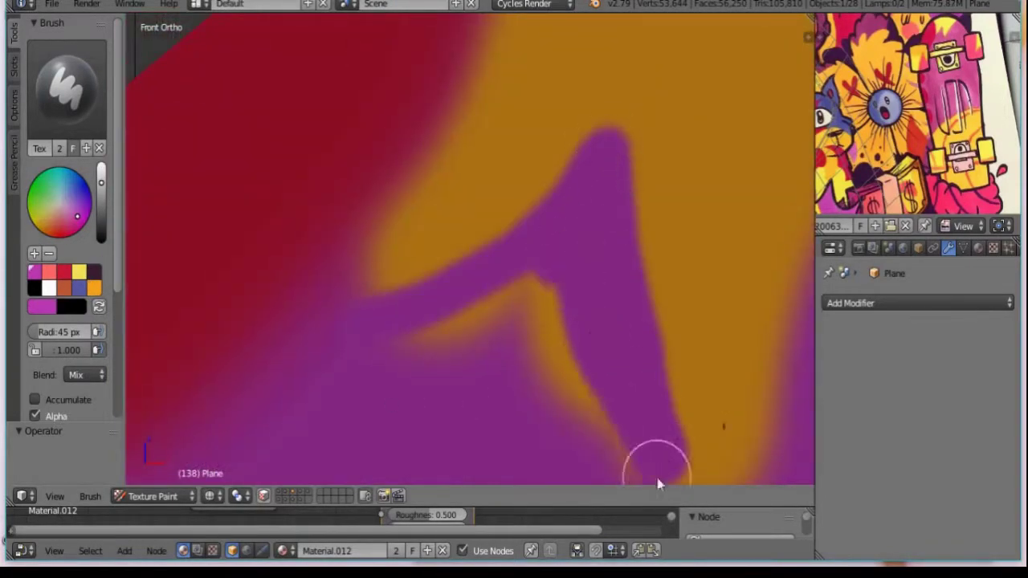
Step: Shrink the brush to 27 px and switch the viewport to material shading
{"action": "scroll", "coordinate": [635, 402], "scroll_direction": "down", "scroll_amount": 3}
{"action": "key", "text": "bracketleft"}
{"action": "key", "text": "bracketleft"}
{"action": "key", "text": "bracketleft"}
{"action": "scroll", "coordinate": [427, 256], "scroll_direction": "down", "scroll_amount": 5}
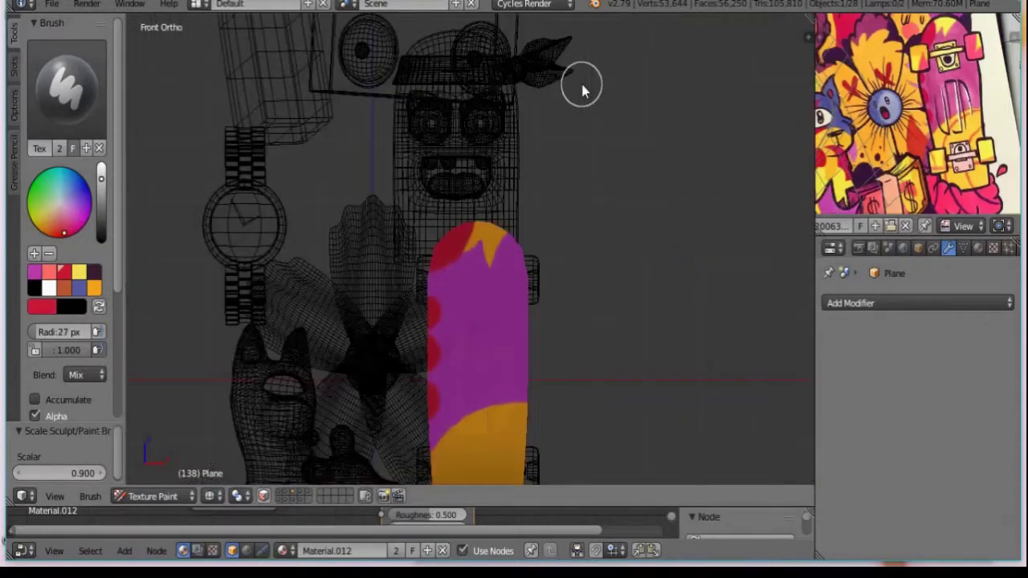
{"action": "left_click", "coordinate": [209, 495]}
{"action": "left_click", "coordinate": [241, 459]}
{"action": "scroll", "coordinate": [698, 292], "scroll_direction": "down", "scroll_amount": 2}
{"action": "left_click_drag", "start_coordinate": [562, 506], "coordinate": [563, 171]}
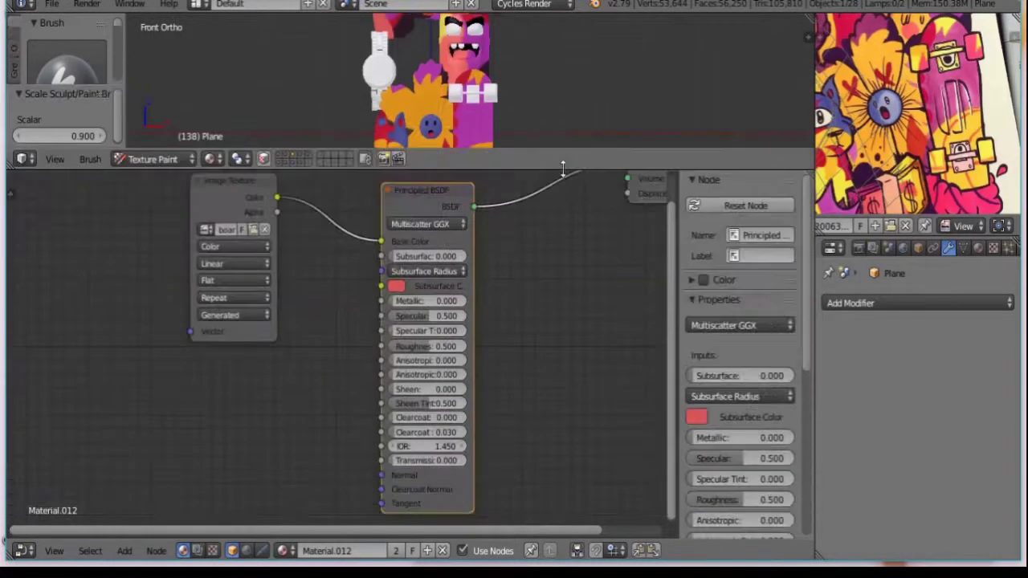
Step: Show the board texture in the image editor and save it as board.png
{"action": "key", "text": "shift+F10"}
{"action": "left_click", "coordinate": [122, 550]}
{"action": "left_click", "coordinate": [90, 550]}
{"action": "left_click", "coordinate": [168, 322]}
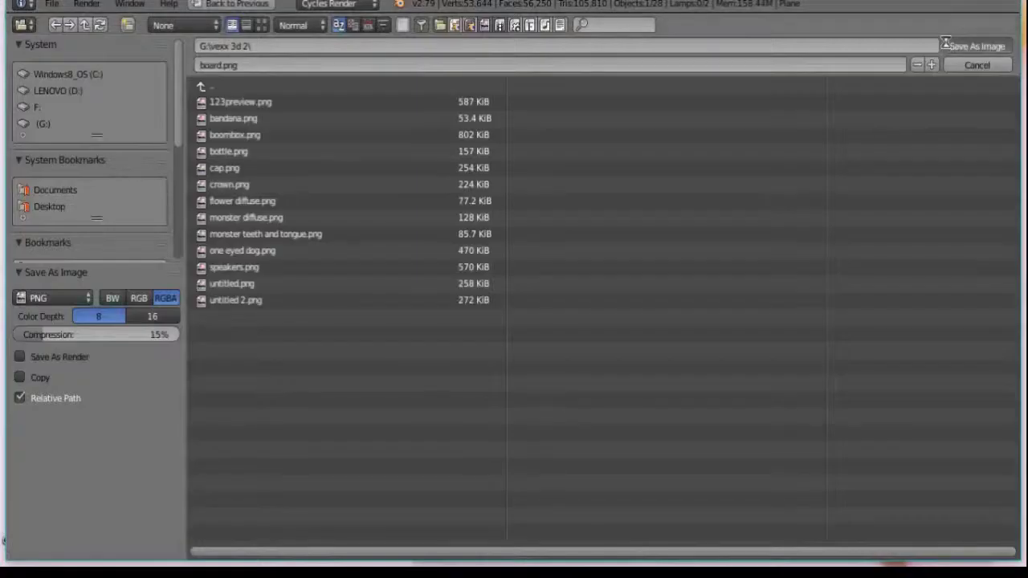
Step: Unwrap the wheel mesh with Smart UV Project and enlarge the image editor
{"action": "key", "text": "KP_1"}
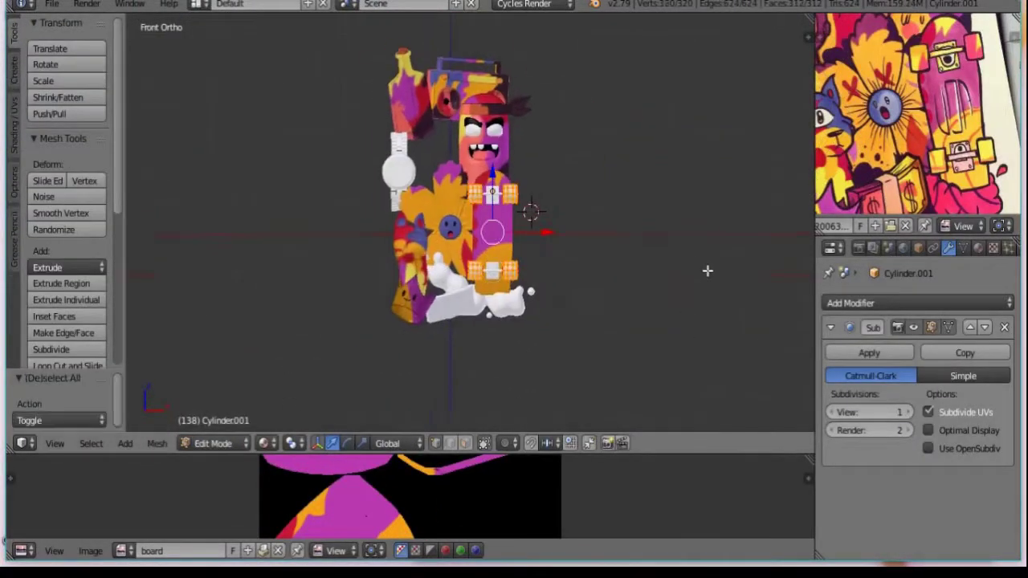
{"action": "key", "text": "u"}
{"action": "left_click", "coordinate": [707, 289]}
{"action": "left_click_drag", "start_coordinate": [242, 452], "coordinate": [243, 263]}
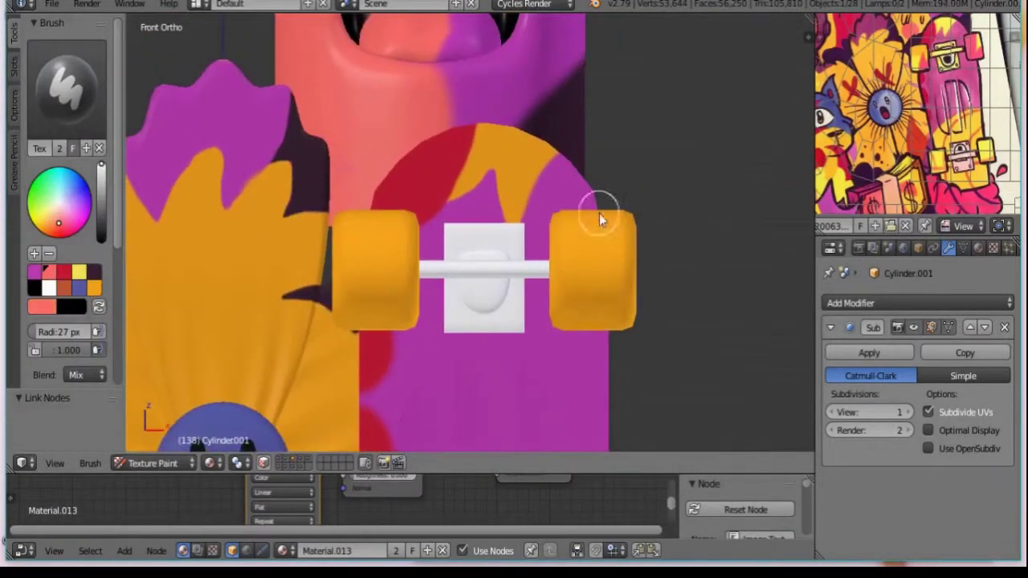
Step: Paint both wheels salmon and add yellow onto the left wheel
{"action": "left_click_drag", "start_coordinate": [600, 214], "coordinate": [584, 338]}
{"action": "mouse_move", "coordinate": [584, 337]}
{"action": "middle_mouse_down"}
{"action": "mouse_move", "coordinate": [632, 342]}
{"action": "mouse_move", "coordinate": [563, 305]}
{"action": "mouse_move", "coordinate": [453, 316]}
{"action": "mouse_move", "coordinate": [374, 310]}
{"action": "middle_mouse_up"}
{"action": "left_click_drag", "start_coordinate": [374, 310], "coordinate": [407, 291]}
{"action": "key", "text": "KP_1"}
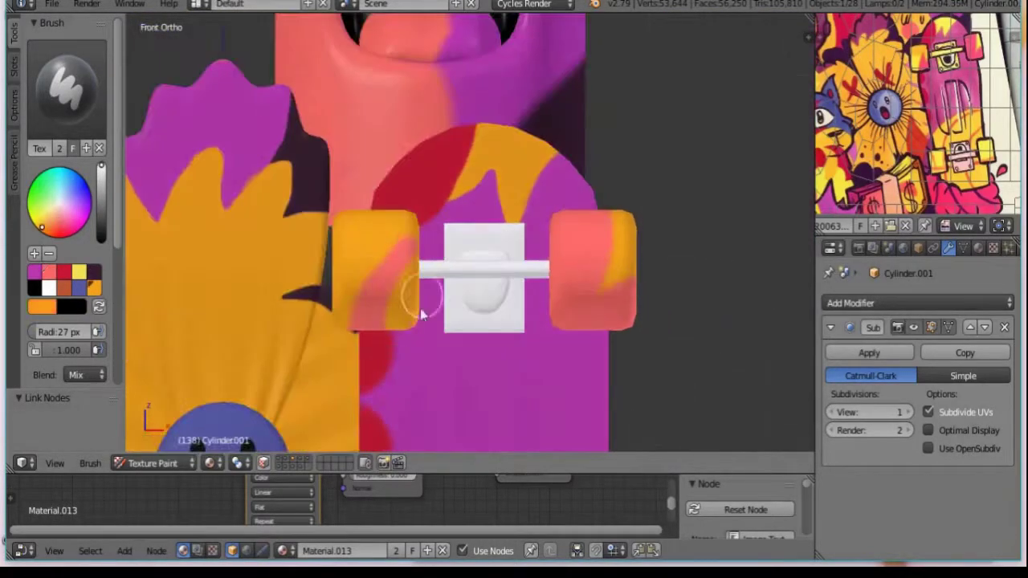
{"action": "mouse_move", "coordinate": [313, 365]}
{"action": "middle_mouse_down"}
{"action": "mouse_move", "coordinate": [344, 360]}
{"action": "mouse_move", "coordinate": [409, 212]}
{"action": "middle_mouse_up"}
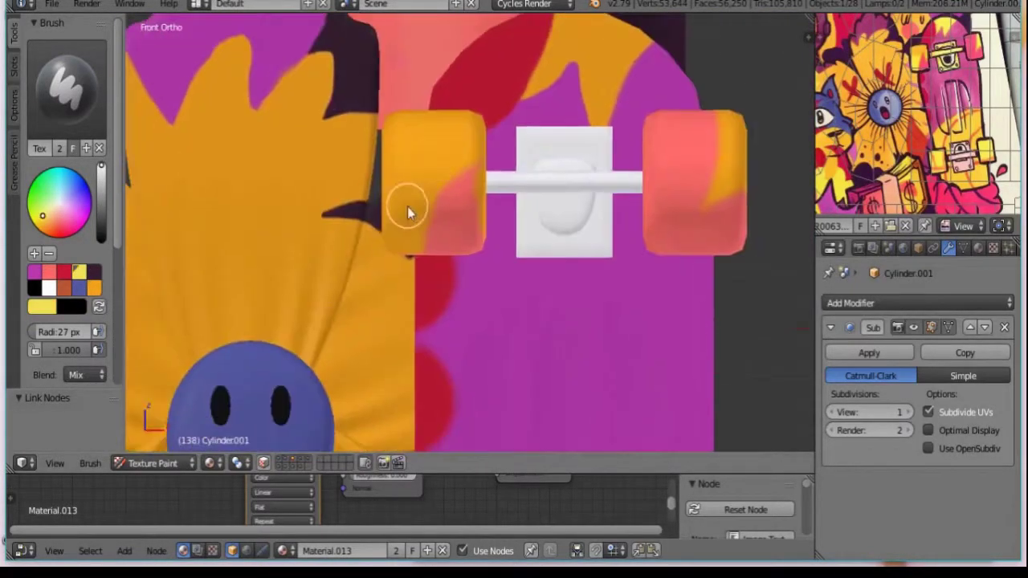
{"action": "left_click_drag", "start_coordinate": [409, 212], "coordinate": [426, 230]}
Step: Paint over the right wheel and check the painted wheels from several angles
{"action": "middle_click_drag", "start_coordinate": [426, 230], "coordinate": [617, 327]}
{"action": "key", "text": "KP_1"}
{"action": "left_click_drag", "start_coordinate": [715, 160], "coordinate": [725, 188]}
{"action": "mouse_move", "coordinate": [726, 188]}
{"action": "middle_mouse_down"}
{"action": "mouse_move", "coordinate": [458, 249]}
{"action": "mouse_move", "coordinate": [450, 128]}
{"action": "middle_mouse_up"}
{"action": "key", "text": "KP_1"}
{"action": "left_click_drag", "start_coordinate": [723, 161], "coordinate": [743, 197]}
{"action": "scroll", "coordinate": [743, 197], "scroll_direction": "down", "scroll_amount": 5}
Step: Enlarge the node editor and select the Principled BSDF node
{"action": "key", "text": "shift+a"}
{"action": "mouse_move", "coordinate": [402, 455]}
{"action": "left_mouse_down"}
{"action": "mouse_move", "coordinate": [402, 235]}
{"action": "mouse_move", "coordinate": [402, 421]}
{"action": "left_mouse_up"}
{"action": "key", "text": "Escape"}
{"action": "left_click", "coordinate": [416, 456]}
{"action": "scroll", "coordinate": [443, 299], "scroll_direction": "up", "scroll_amount": 6}
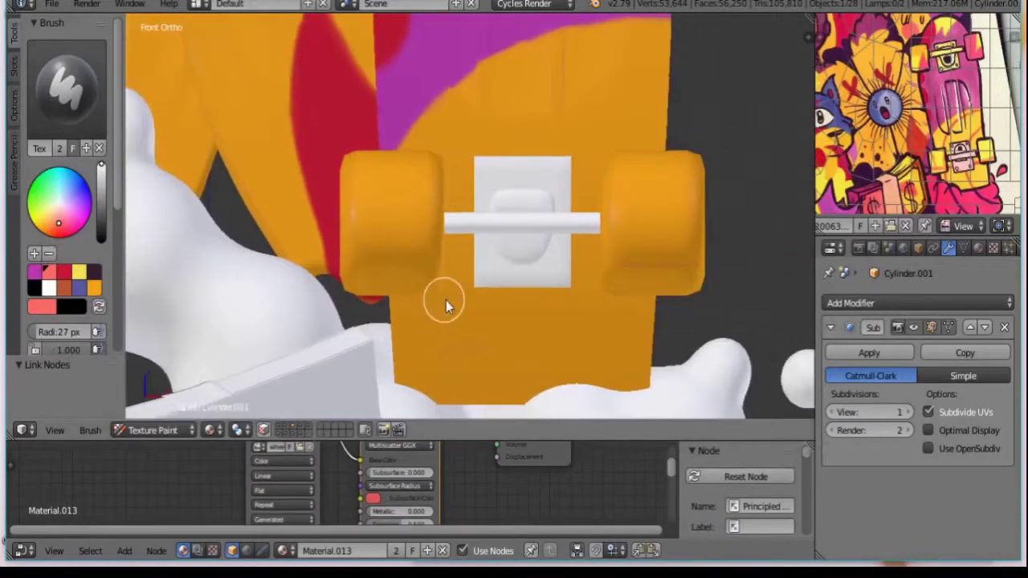
{"action": "scroll", "coordinate": [688, 179], "scroll_direction": "down", "scroll_amount": 8}
{"action": "scroll", "coordinate": [528, 190], "scroll_direction": "up", "scroll_amount": 8}
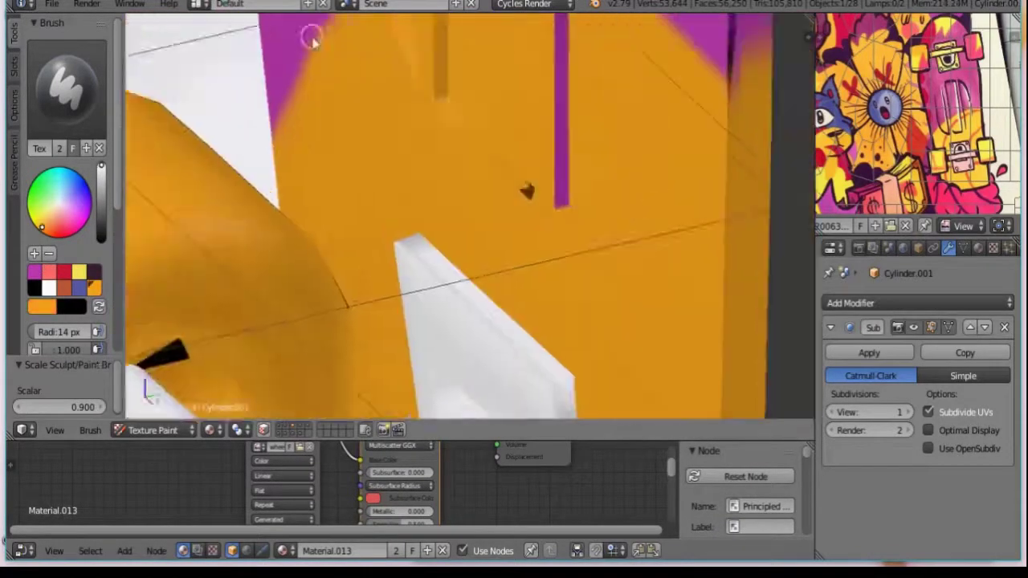
{"action": "scroll", "coordinate": [503, 167], "scroll_direction": "down", "scroll_amount": 8}
Step: Make the bottom area taller and turn it into a UV/Image Editor showing the 'wheels' image
{"action": "left_click_drag", "start_coordinate": [402, 420], "coordinate": [401, 231]}
{"action": "left_click", "coordinate": [21, 550]}
{"action": "left_click", "coordinate": [66, 422]}
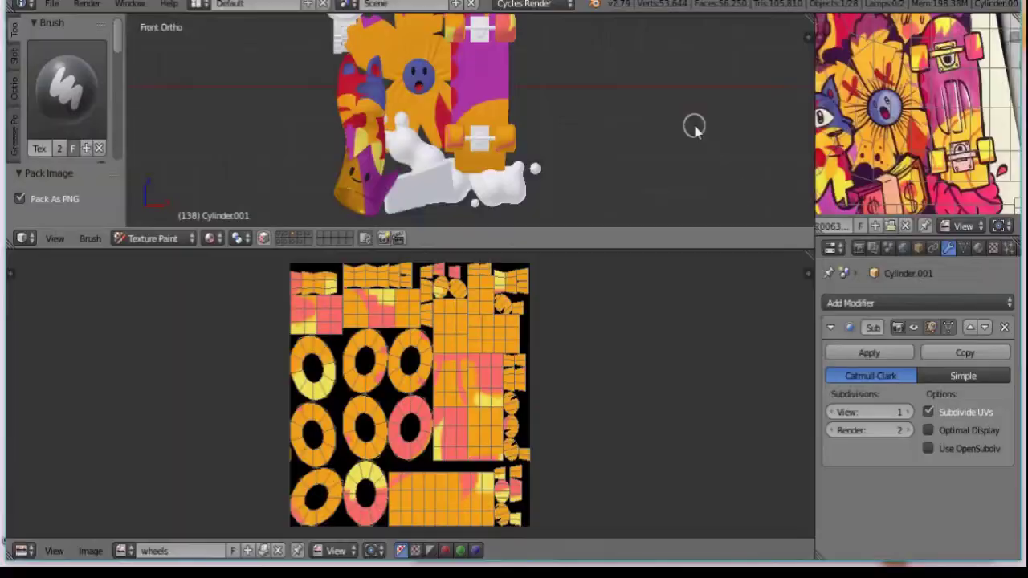
{"action": "scroll", "coordinate": [694, 124], "scroll_direction": "down", "scroll_amount": 3}
Step: Switch to the Fill brush and pick a fill colour from the palette
{"action": "left_click", "coordinate": [22, 550]}
{"action": "left_click", "coordinate": [58, 367]}
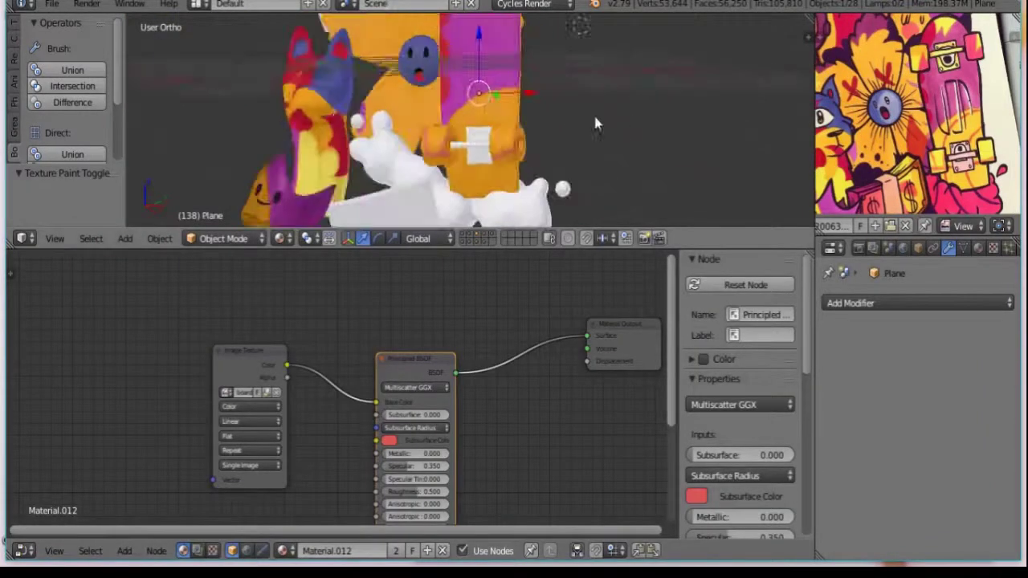
{"action": "left_click", "coordinate": [22, 551]}
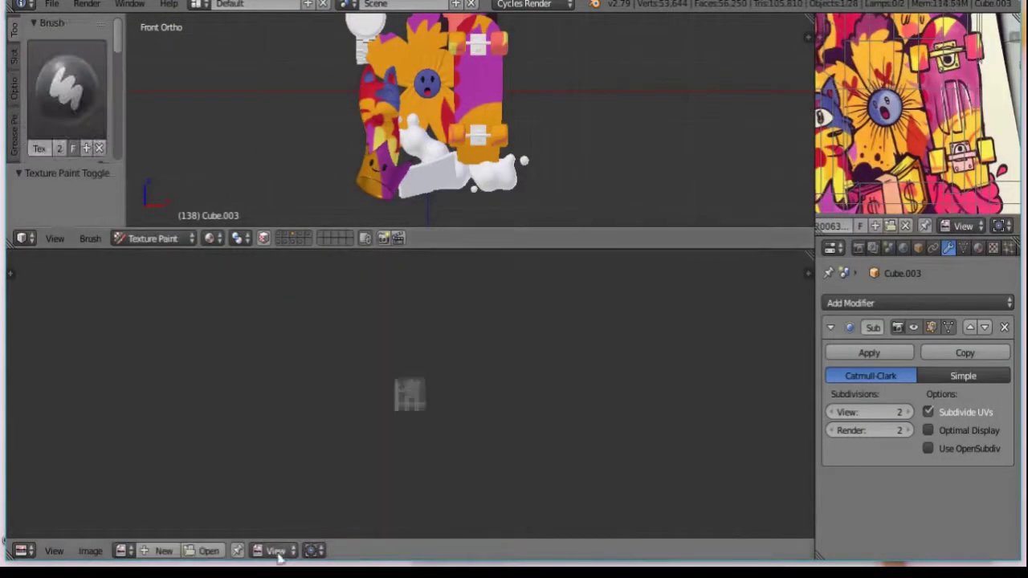
{"action": "scroll", "coordinate": [479, 109], "scroll_direction": "up", "scroll_amount": 5}
{"action": "scroll", "coordinate": [65, 121], "scroll_direction": "up", "scroll_amount": 3}
{"action": "left_click", "coordinate": [66, 45]}
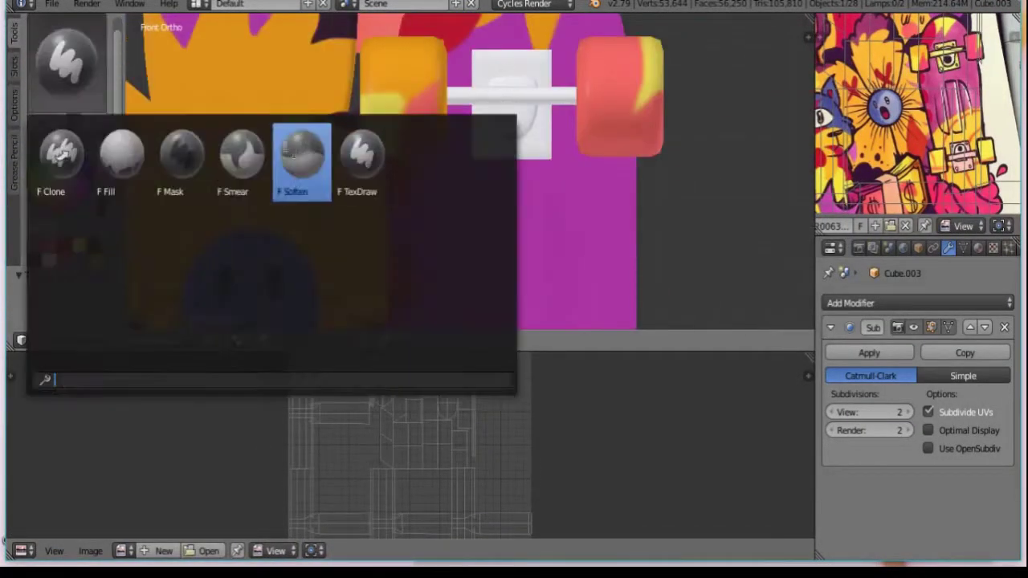
{"action": "left_click", "coordinate": [115, 156]}
{"action": "left_click", "coordinate": [124, 550]}
{"action": "left_click", "coordinate": [184, 507]}
Step: Select all connected faces of the skateboard piece using a wireframe view
{"action": "left_click", "coordinate": [22, 550]}
{"action": "left_click", "coordinate": [57, 364]}
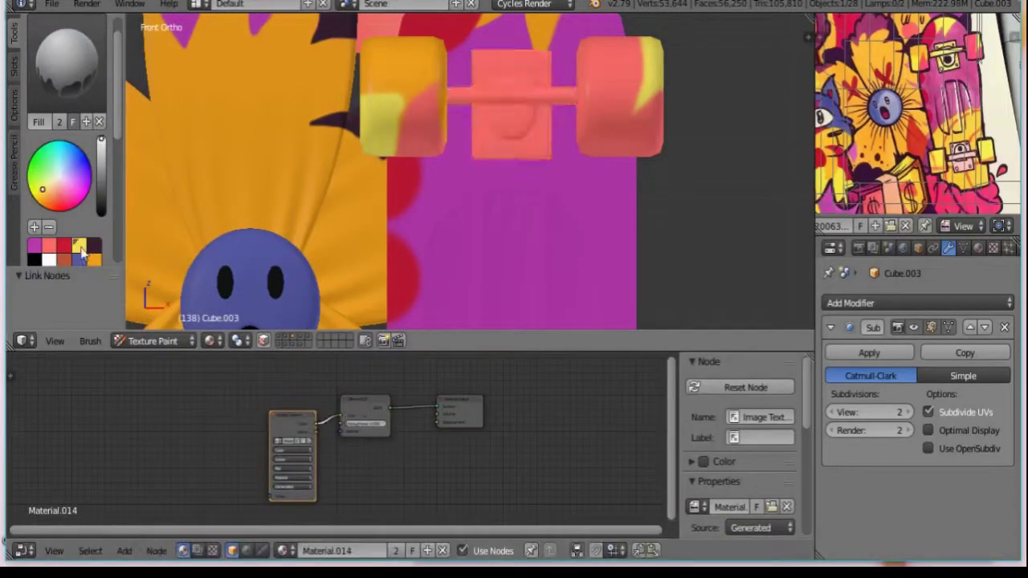
{"action": "middle_click_drag", "start_coordinate": [509, 90], "coordinate": [519, 217], "text": "shift"}
{"action": "key", "text": "z"}
{"action": "key", "text": "a"}
{"action": "scroll", "coordinate": [519, 217], "scroll_direction": "down", "scroll_amount": 3}
{"action": "scroll", "coordinate": [64, 160], "scroll_direction": "down", "scroll_amount": 3}
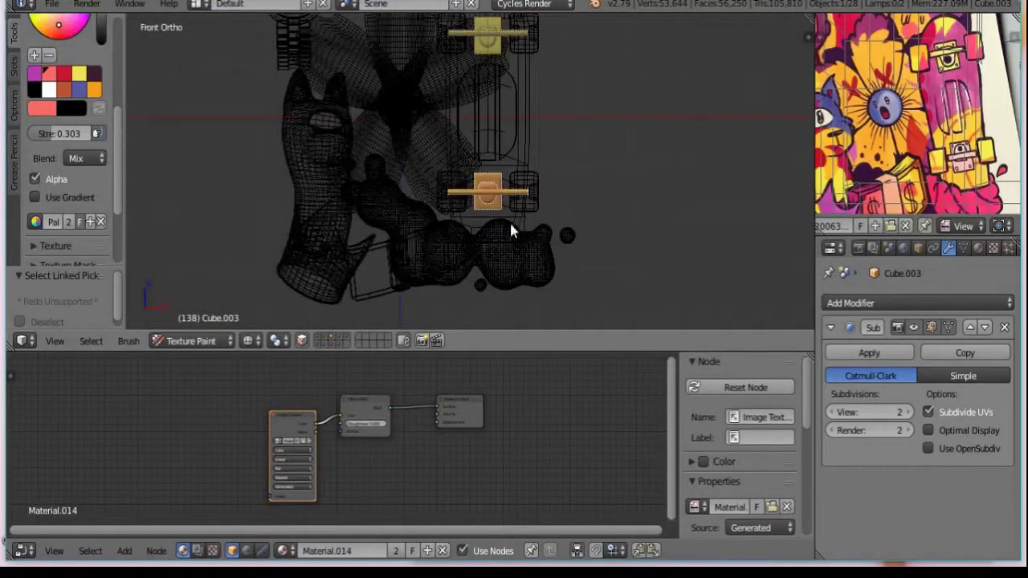
{"action": "key", "text": "l"}
{"action": "key", "text": "z"}
Step: Delete the old shader node and add a Principled BSDF in Material.014
{"action": "key", "text": "x"}
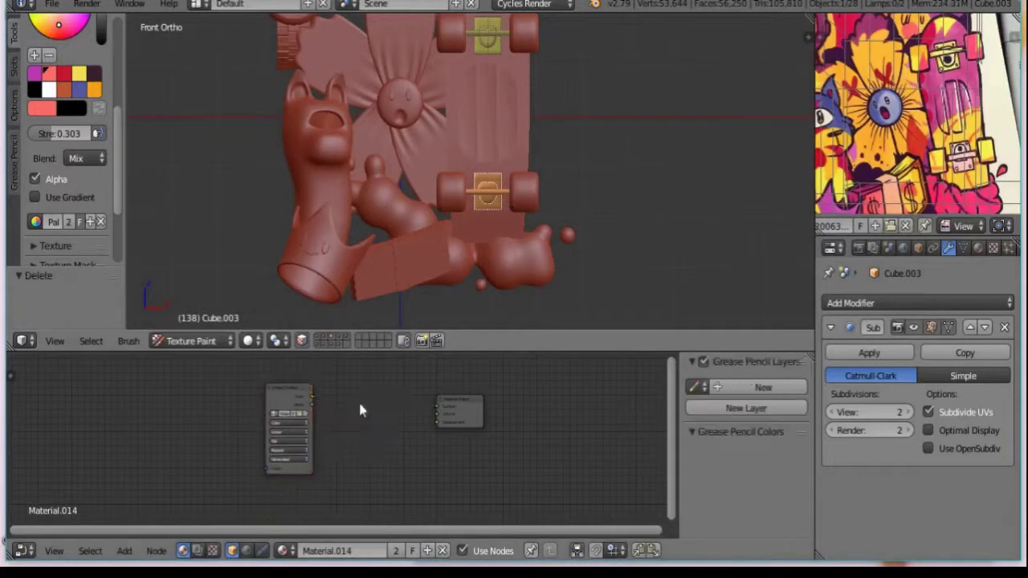
{"action": "key", "text": "shift+a"}
{"action": "left_click", "coordinate": [396, 408]}
{"action": "scroll", "coordinate": [361, 434], "scroll_direction": "up", "scroll_amount": 5}
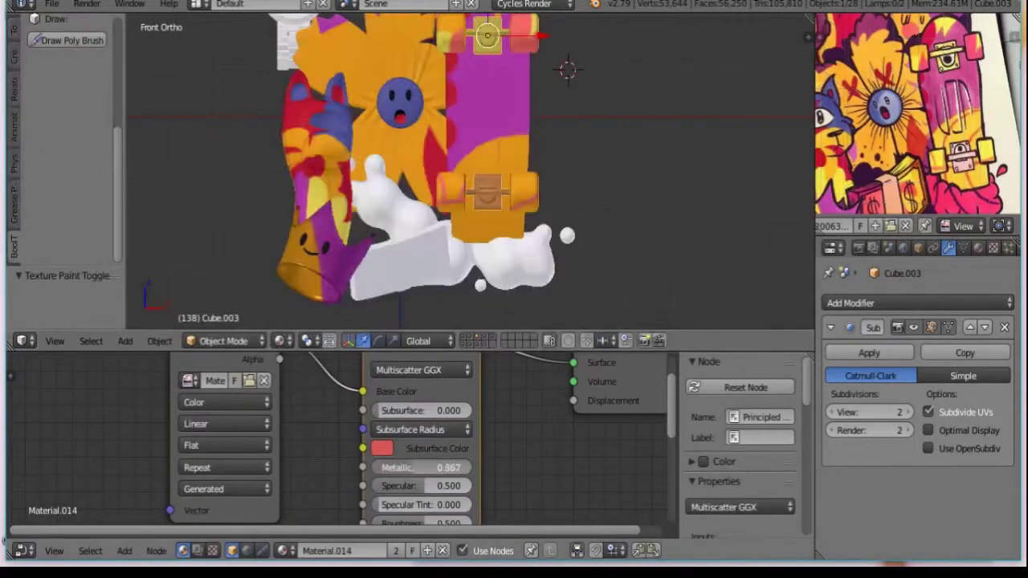
{"action": "scroll", "coordinate": [639, 173], "scroll_direction": "down", "scroll_amount": 2}
{"action": "scroll", "coordinate": [639, 174], "scroll_direction": "down", "scroll_amount": 1}
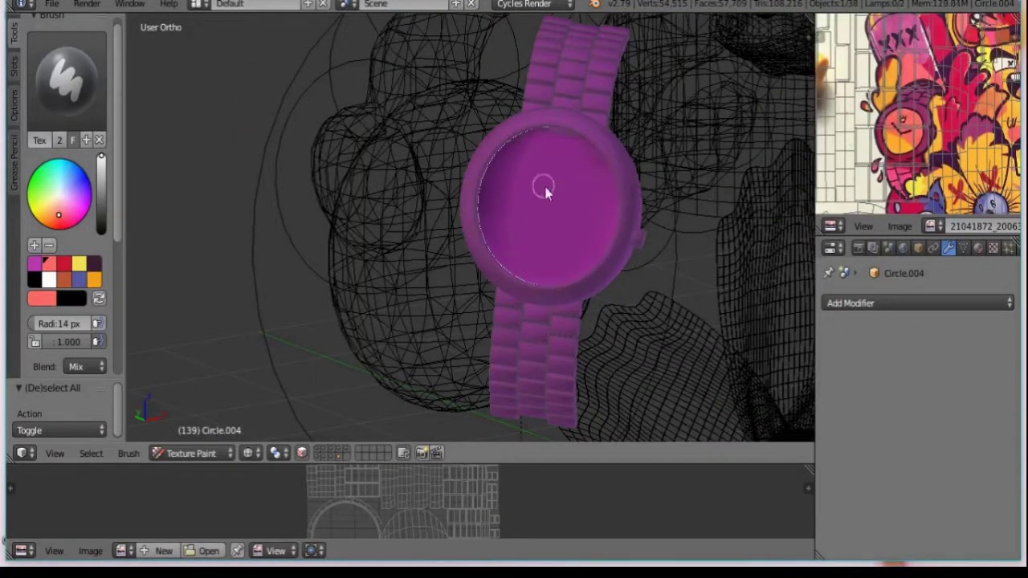
Step: Paint a salmon band and fill in the upper part of the watch face
{"action": "middle_click_drag", "start_coordinate": [545, 191], "coordinate": [444, 228]}
{"action": "middle_click_drag", "start_coordinate": [544, 193], "coordinate": [554, 193]}
{"action": "left_click_drag", "start_coordinate": [478, 197], "coordinate": [511, 150]}
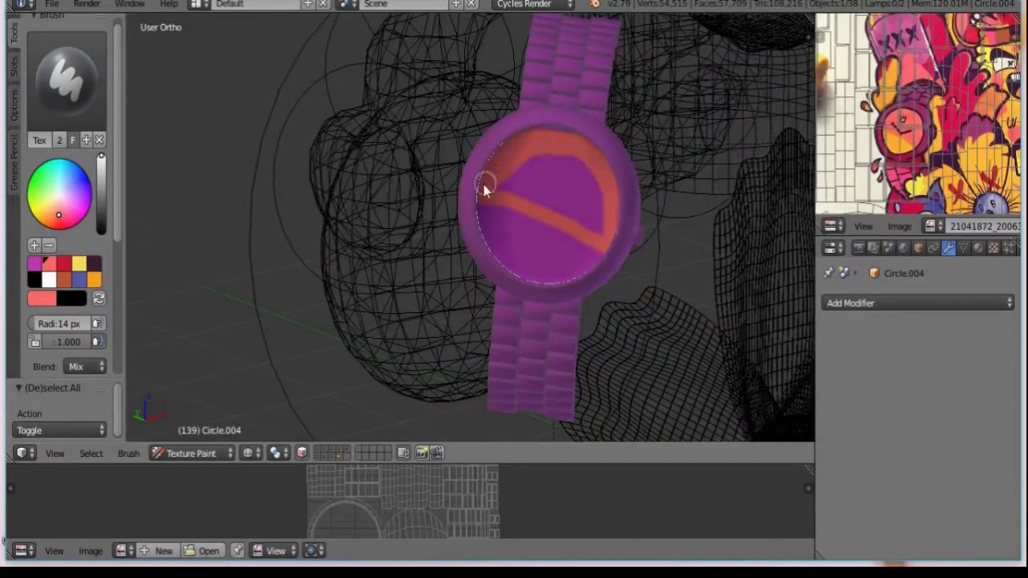
{"action": "middle_click_drag", "start_coordinate": [608, 245], "coordinate": [563, 241]}
Step: Enlarge the brush and paint the watch strap red
{"action": "left_click", "coordinate": [93, 279]}
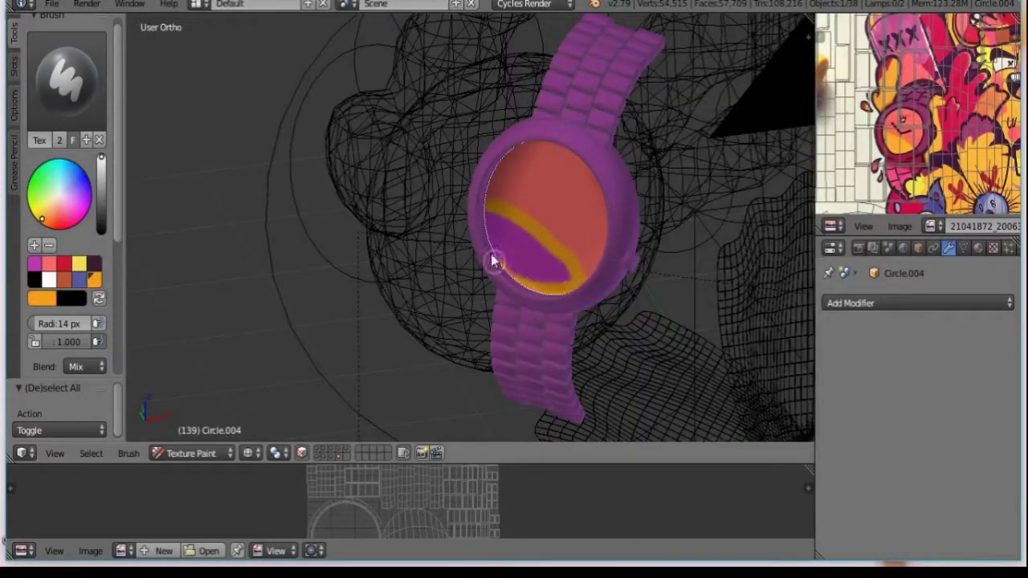
{"action": "middle_click_drag", "start_coordinate": [513, 325], "coordinate": [372, 230]}
{"action": "key", "text": "s"}
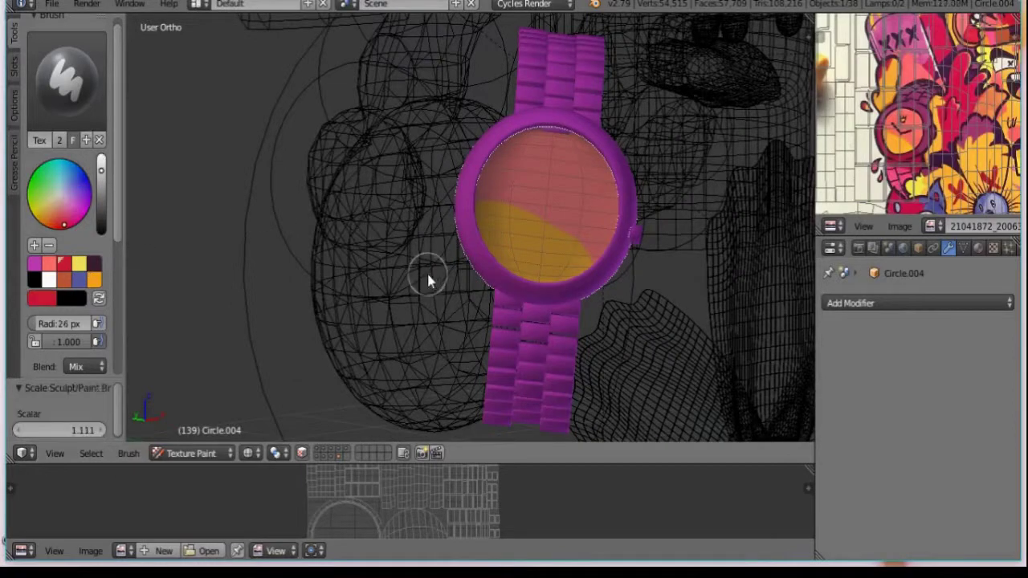
{"action": "middle_click_drag", "start_coordinate": [427, 275], "coordinate": [526, 163]}
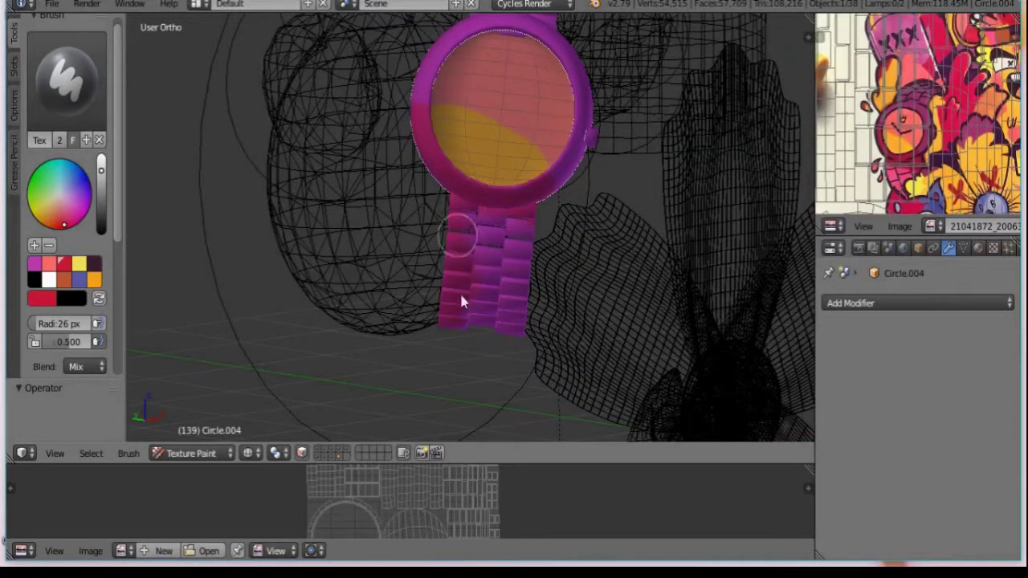
{"action": "mouse_move", "coordinate": [474, 239]}
{"action": "middle_mouse_down"}
{"action": "mouse_move", "coordinate": [506, 236]}
{"action": "mouse_move", "coordinate": [468, 321]}
{"action": "middle_mouse_up"}
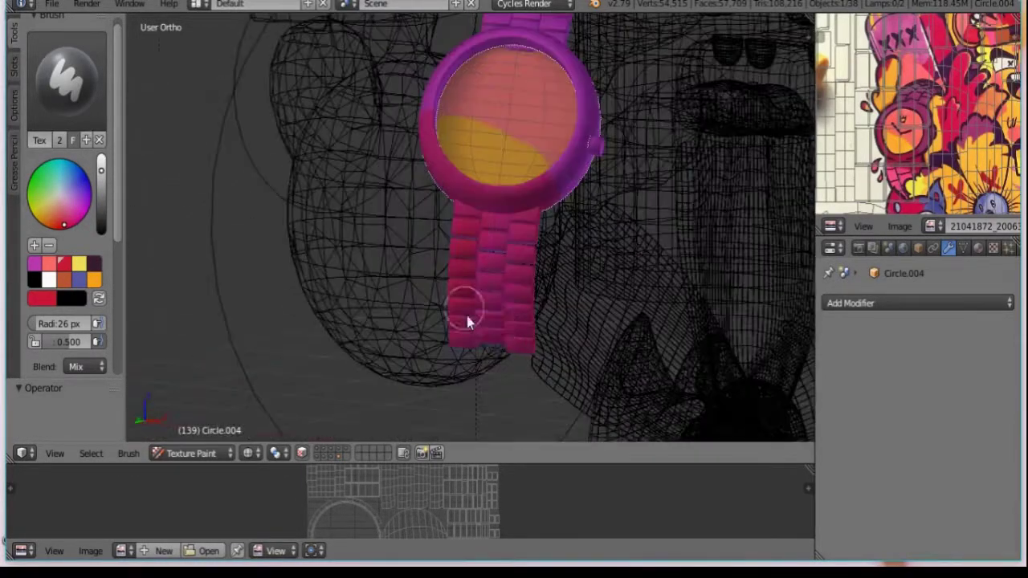
Step: Switch the paint colour to salmon, then a dark shade, while orbiting around the watch
{"action": "middle_click_drag", "start_coordinate": [518, 288], "coordinate": [265, 305]}
{"action": "left_click", "coordinate": [49, 263]}
{"action": "mouse_move", "coordinate": [192, 322]}
{"action": "middle_mouse_down"}
{"action": "mouse_move", "coordinate": [458, 264]}
{"action": "mouse_move", "coordinate": [542, 356]}
{"action": "mouse_move", "coordinate": [543, 331]}
{"action": "mouse_move", "coordinate": [345, 340]}
{"action": "mouse_move", "coordinate": [530, 168]}
{"action": "middle_mouse_up"}
{"action": "key", "text": "s"}
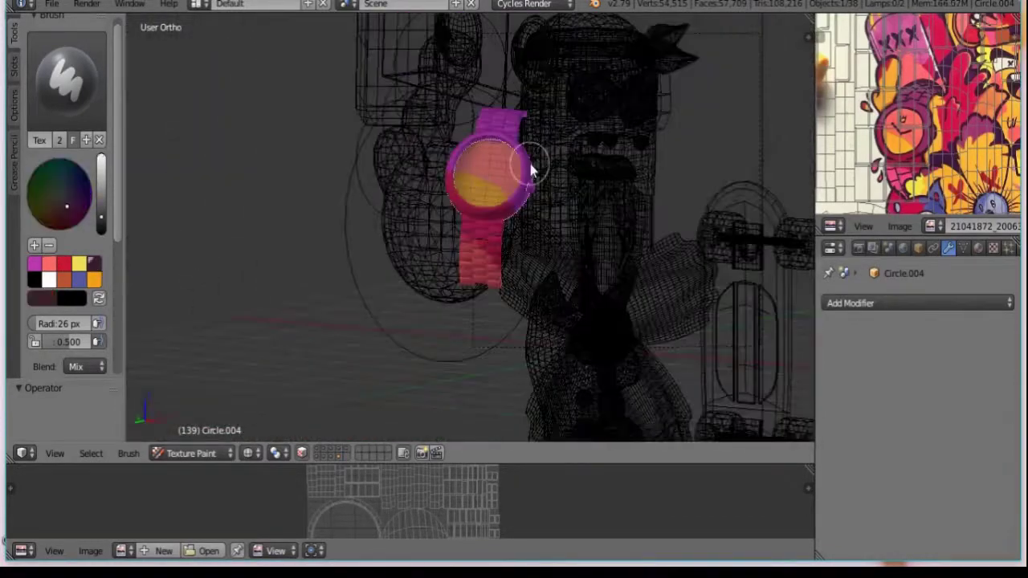
{"action": "mouse_move", "coordinate": [463, 133]}
{"action": "middle_mouse_down"}
{"action": "mouse_move", "coordinate": [310, 108]}
{"action": "mouse_move", "coordinate": [501, 97]}
{"action": "mouse_move", "coordinate": [538, 131]}
{"action": "middle_mouse_up"}
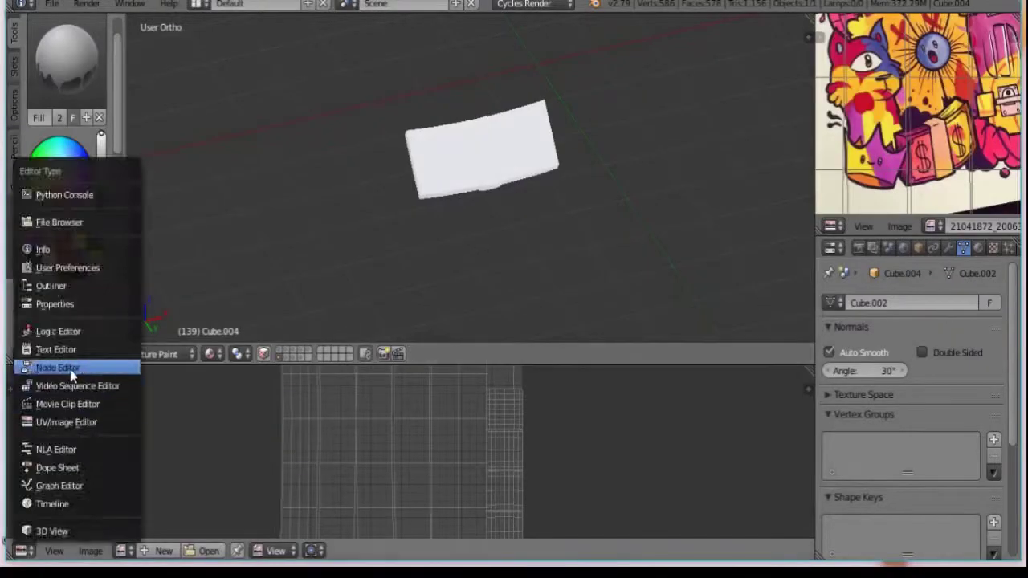
Step: Select the bill's middle band of faces and fill it yellow
{"action": "left_click", "coordinate": [51, 367]}
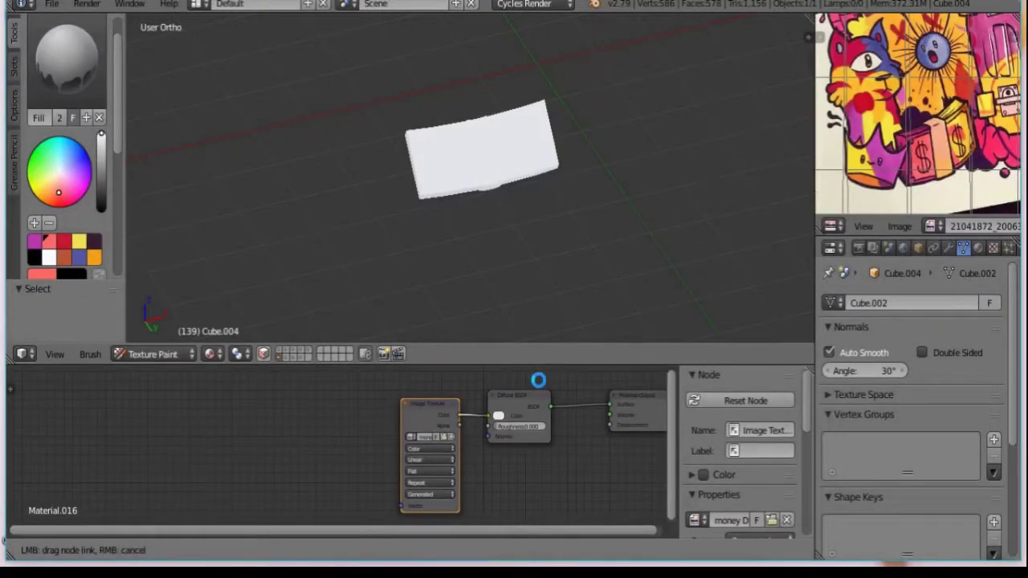
{"action": "scroll", "coordinate": [514, 137], "scroll_direction": "up", "scroll_amount": 5}
{"action": "key", "text": "l"}
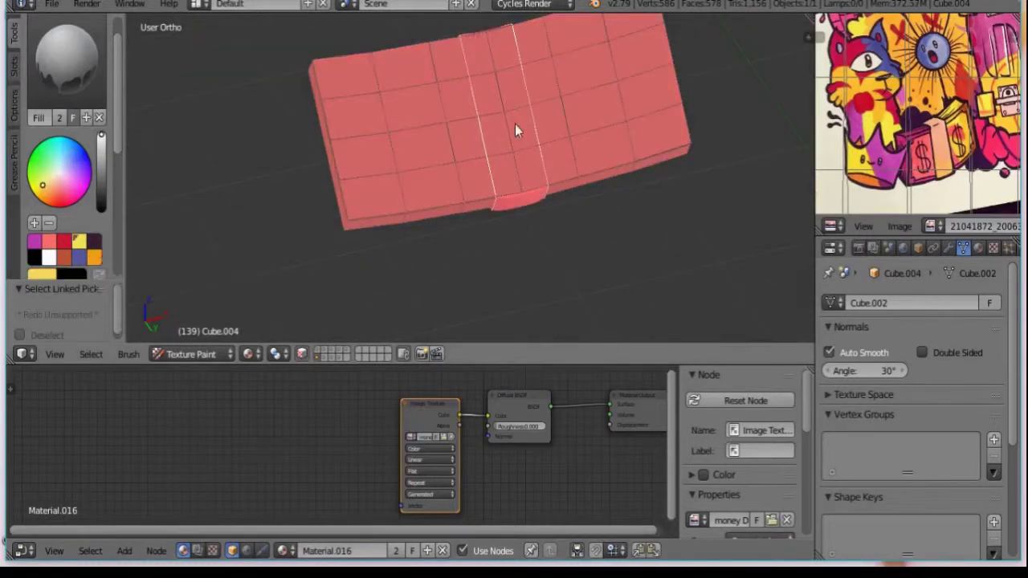
{"action": "left_click", "coordinate": [516, 131]}
{"action": "scroll", "coordinate": [64, 161], "scroll_direction": "down", "scroll_amount": 3}
{"action": "scroll", "coordinate": [50, 78], "scroll_direction": "down", "scroll_amount": 2}
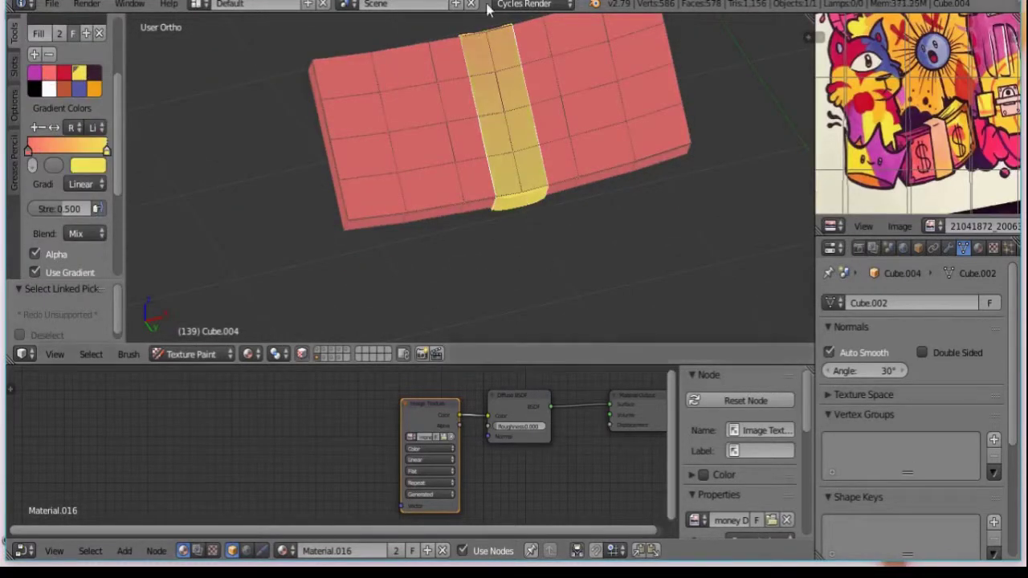
Step: Paint a dark S symbol on the bill
{"action": "middle_click_drag", "start_coordinate": [519, 230], "coordinate": [454, 202]}
{"action": "scroll", "coordinate": [34, 258], "scroll_direction": "up", "scroll_amount": 3}
{"action": "scroll", "coordinate": [34, 258], "scroll_direction": "up", "scroll_amount": 2}
{"action": "scroll", "coordinate": [428, 181], "scroll_direction": "up", "scroll_amount": 2}
{"action": "scroll", "coordinate": [428, 181], "scroll_direction": "up", "scroll_amount": 2}
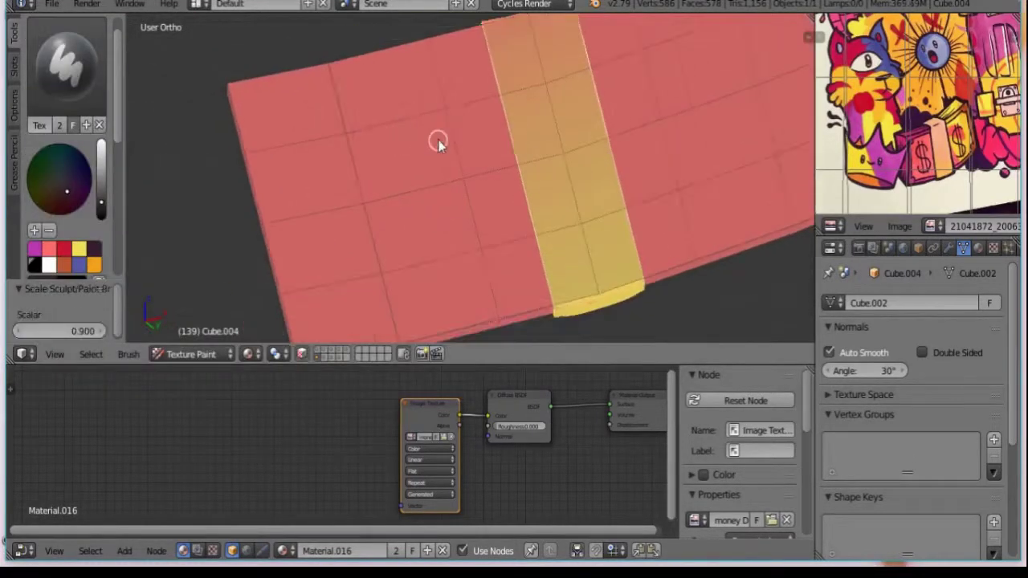
{"action": "mouse_move", "coordinate": [593, 179]}
{"action": "middle_mouse_down"}
{"action": "mouse_move", "coordinate": [390, 269]}
{"action": "mouse_move", "coordinate": [602, 76]}
{"action": "middle_mouse_up"}
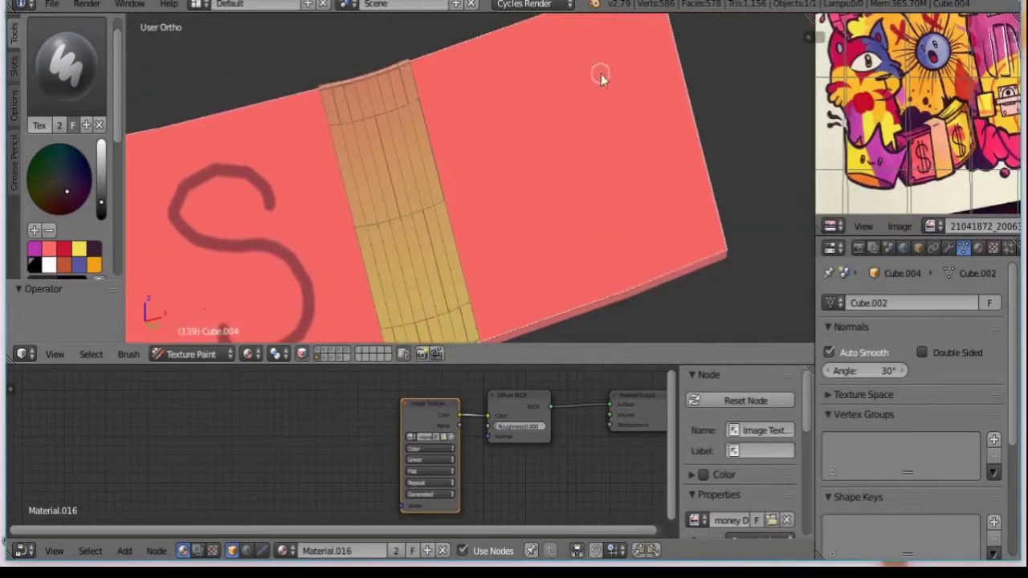
{"action": "scroll", "coordinate": [265, 177], "scroll_direction": "down", "scroll_amount": 4}
{"action": "scroll", "coordinate": [518, 160], "scroll_direction": "up", "scroll_amount": 6}
Step: Draw dark border strokes around the S and select the bill's linked faces
{"action": "middle_click_drag", "start_coordinate": [518, 160], "coordinate": [329, 198]}
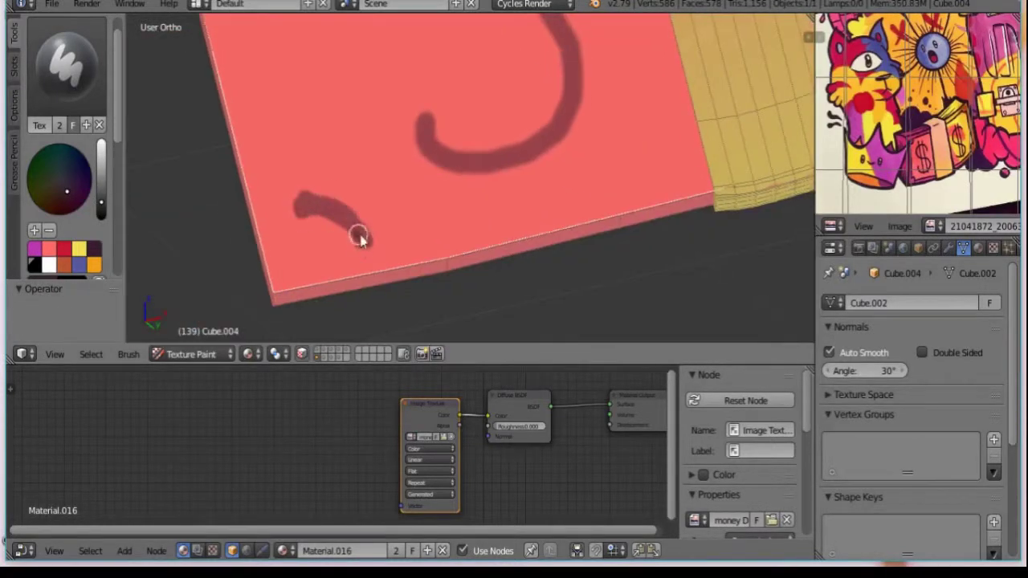
{"action": "mouse_move", "coordinate": [359, 239]}
{"action": "middle_mouse_down"}
{"action": "mouse_move", "coordinate": [213, 252]}
{"action": "mouse_move", "coordinate": [567, 211]}
{"action": "mouse_move", "coordinate": [578, 160]}
{"action": "middle_mouse_up"}
{"action": "left_click_drag", "start_coordinate": [578, 161], "coordinate": [393, 175]}
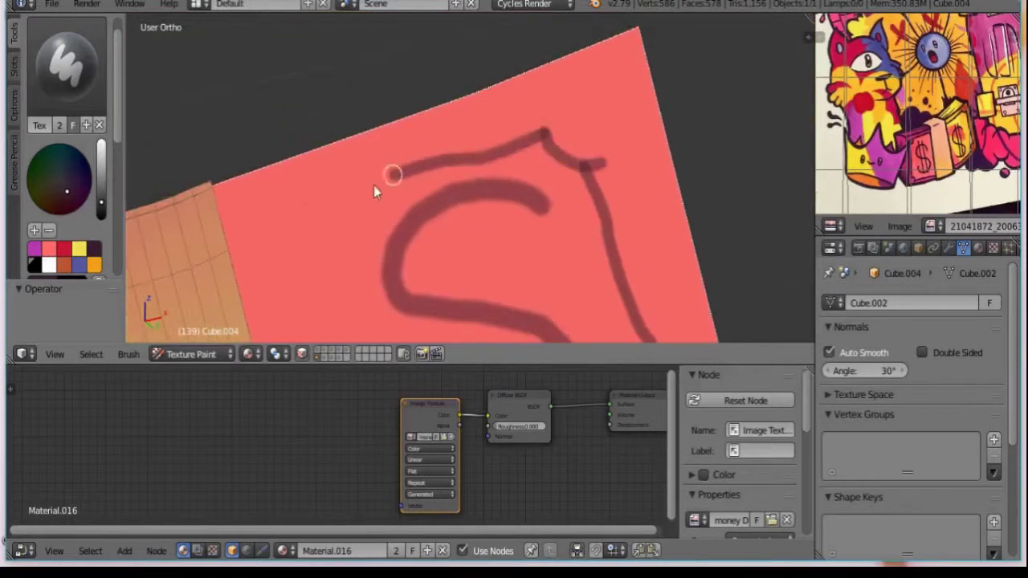
{"action": "mouse_move", "coordinate": [373, 192]}
{"action": "middle_mouse_down"}
{"action": "mouse_move", "coordinate": [457, 161]}
{"action": "mouse_move", "coordinate": [294, 191]}
{"action": "middle_mouse_up"}
{"action": "scroll", "coordinate": [503, 197], "scroll_direction": "down", "scroll_amount": 5}
{"action": "mouse_move", "coordinate": [503, 198]}
{"action": "middle_mouse_down"}
{"action": "mouse_move", "coordinate": [438, 183]}
{"action": "mouse_move", "coordinate": [486, 226]}
{"action": "middle_mouse_up"}
{"action": "key", "text": "l"}
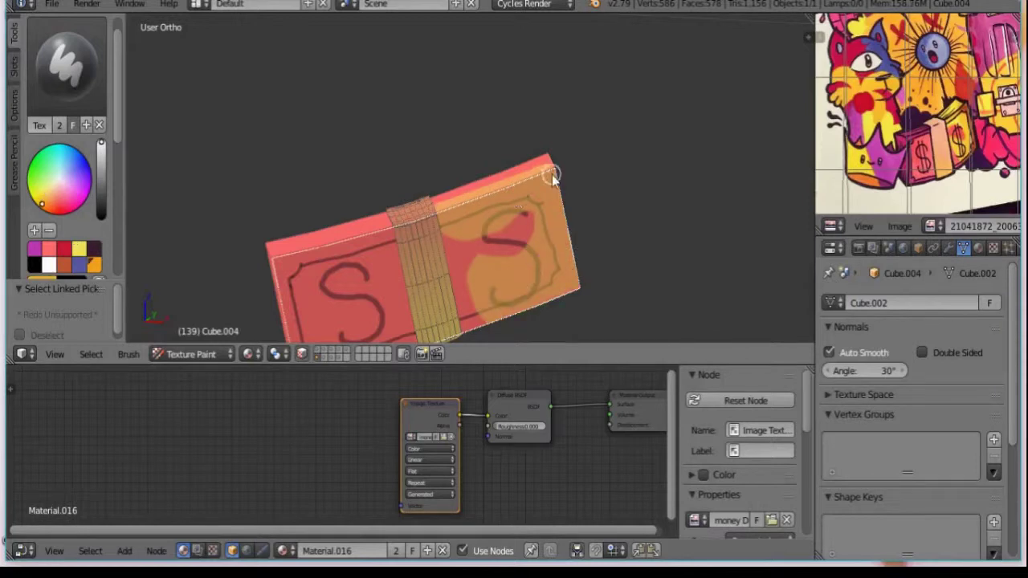
Step: Show the 'money Diffuse Color' image in the UV/Image Editor
{"action": "mouse_move", "coordinate": [577, 294]}
{"action": "middle_mouse_down"}
{"action": "mouse_move", "coordinate": [466, 276]}
{"action": "mouse_move", "coordinate": [356, 172]}
{"action": "mouse_move", "coordinate": [459, 276]}
{"action": "mouse_move", "coordinate": [414, 273]}
{"action": "mouse_move", "coordinate": [394, 305]}
{"action": "mouse_move", "coordinate": [452, 259]}
{"action": "middle_mouse_up"}
{"action": "left_click_drag", "start_coordinate": [522, 364], "coordinate": [532, 261]}
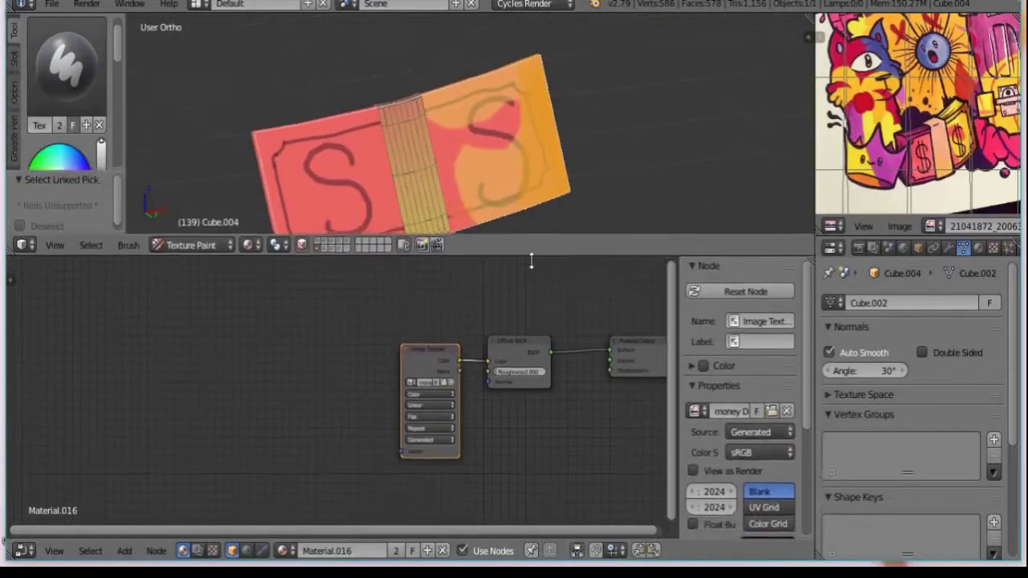
{"action": "key", "text": "shift+F10"}
{"action": "left_click", "coordinate": [122, 551]}
{"action": "left_click", "coordinate": [185, 361]}
{"action": "scroll", "coordinate": [474, 341], "scroll_direction": "up", "scroll_amount": 2}
{"action": "scroll", "coordinate": [474, 342], "scroll_direction": "up", "scroll_amount": 1}
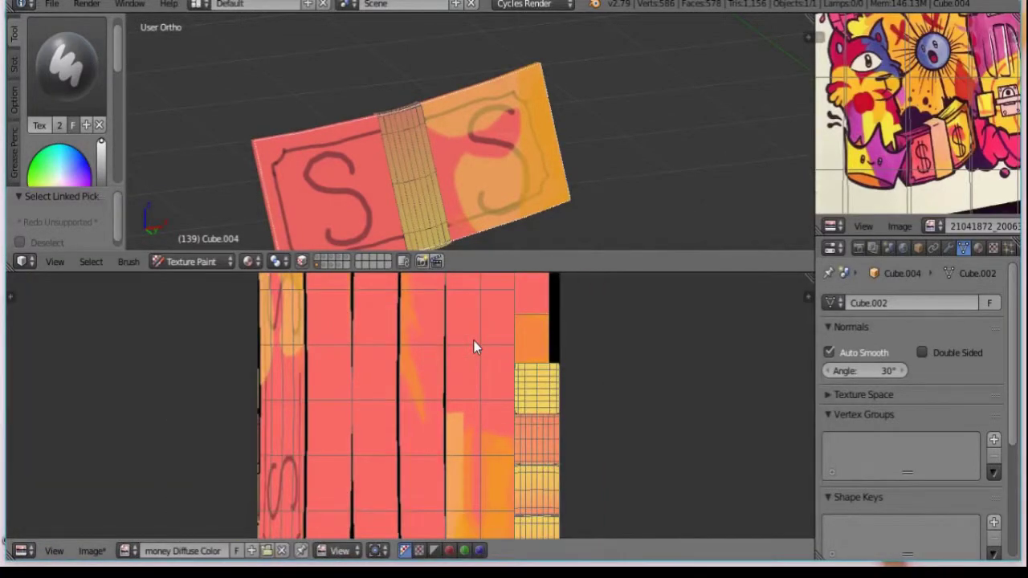